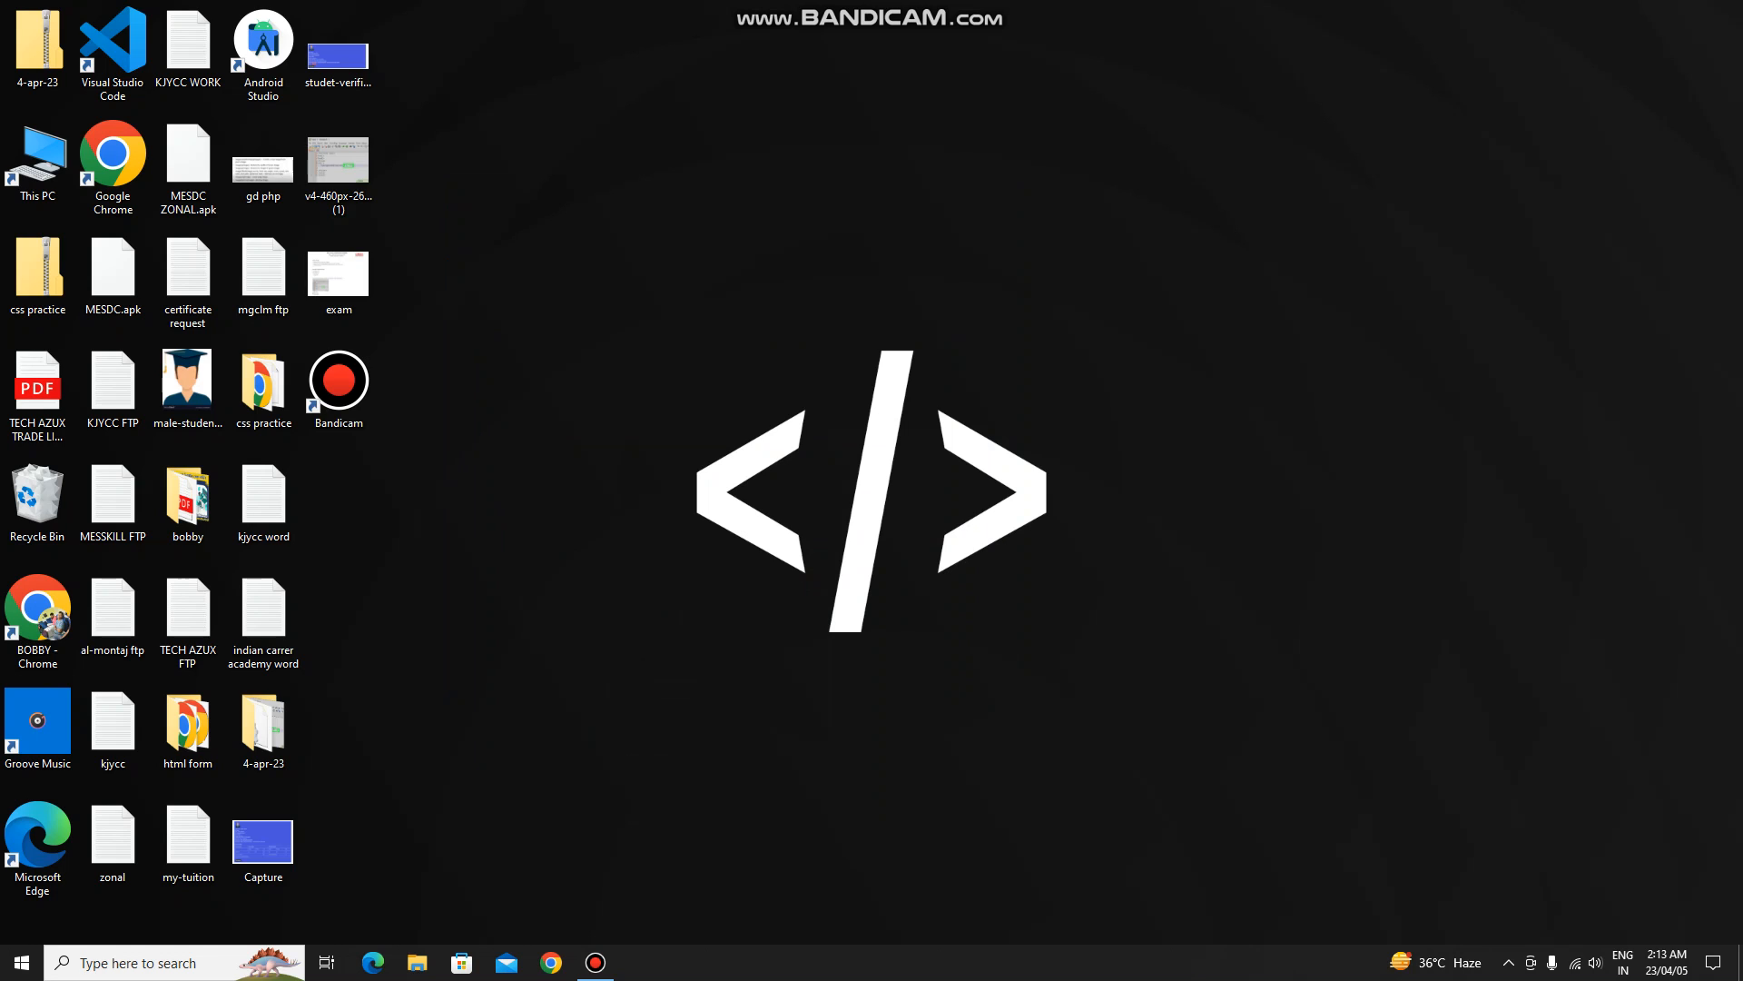
Open Google Chrome with the first profile and search for "vs code editor download".
double_click(113, 159)
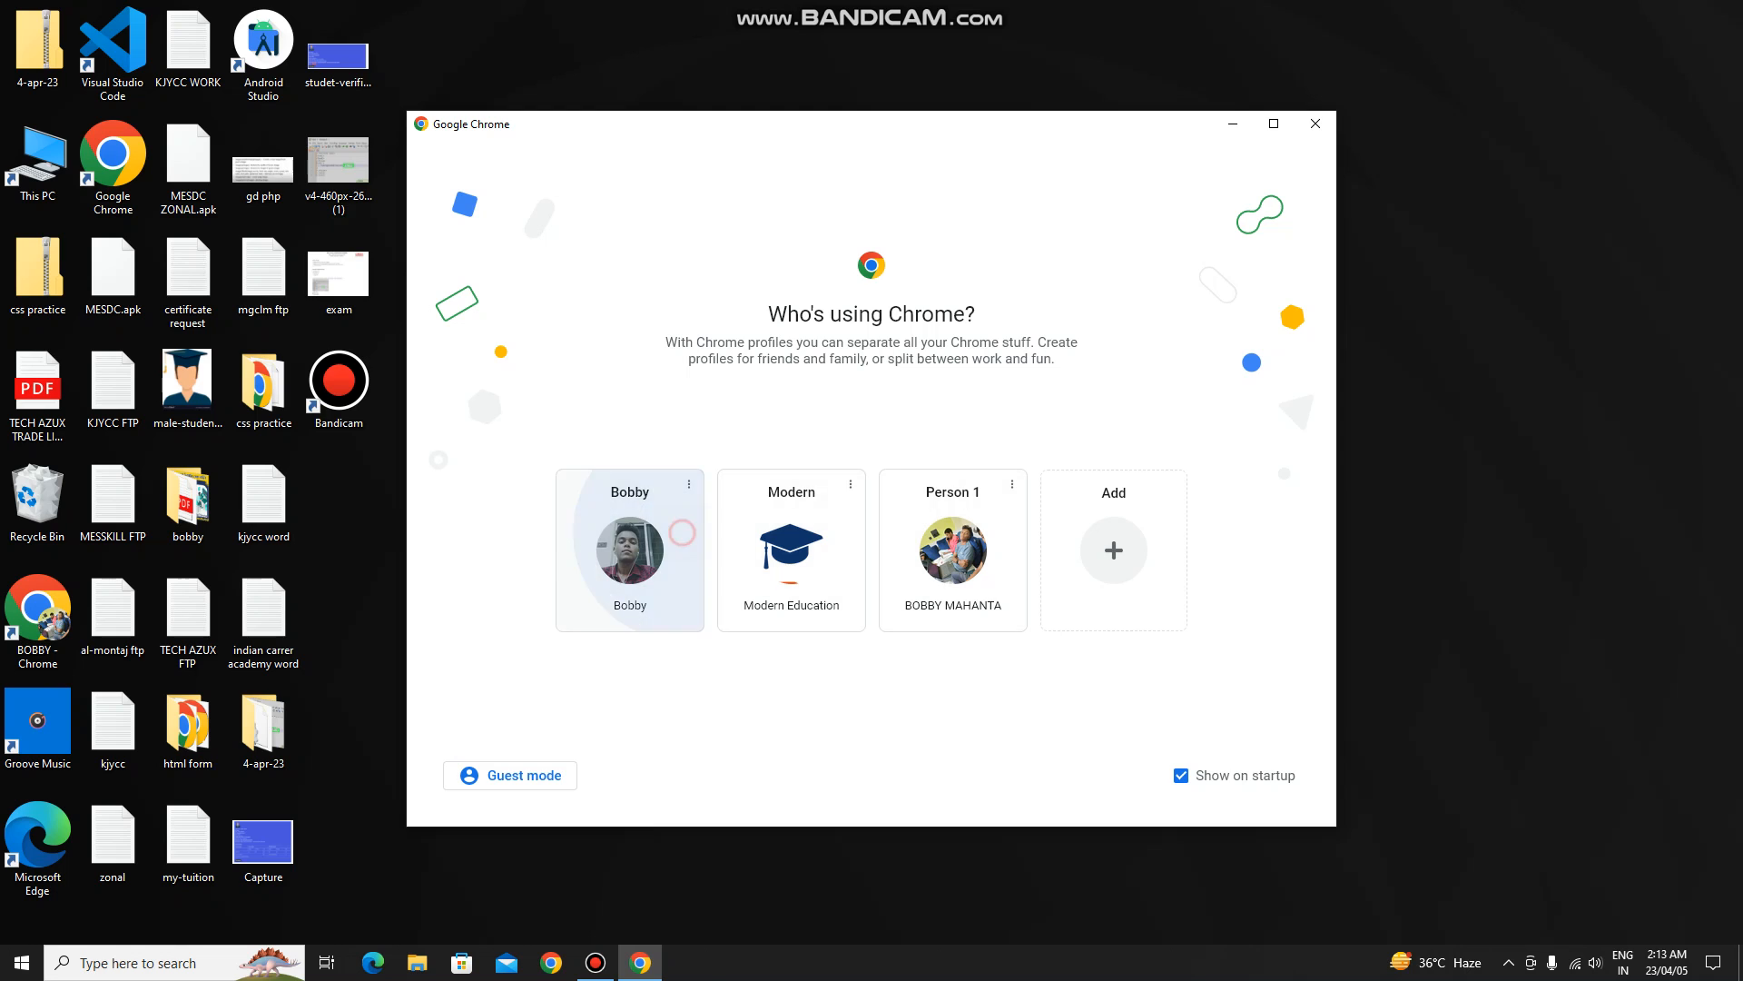
left_click(630, 549)
type("vs ")
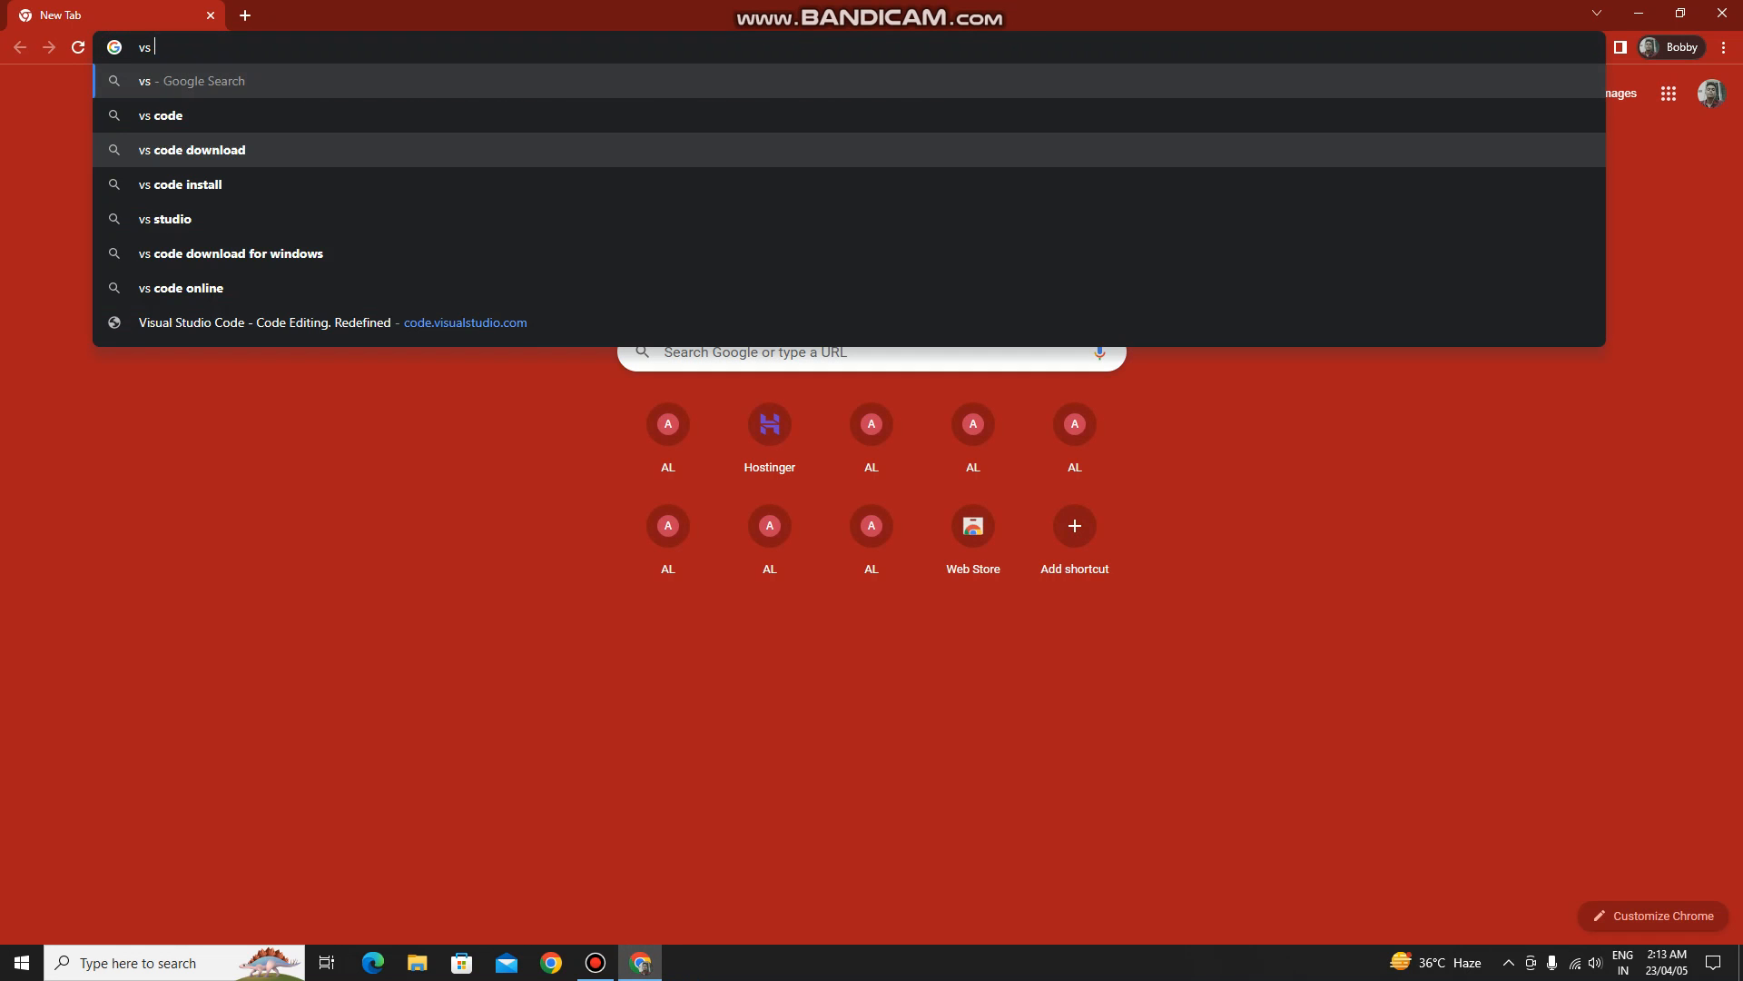
type("code editor ")
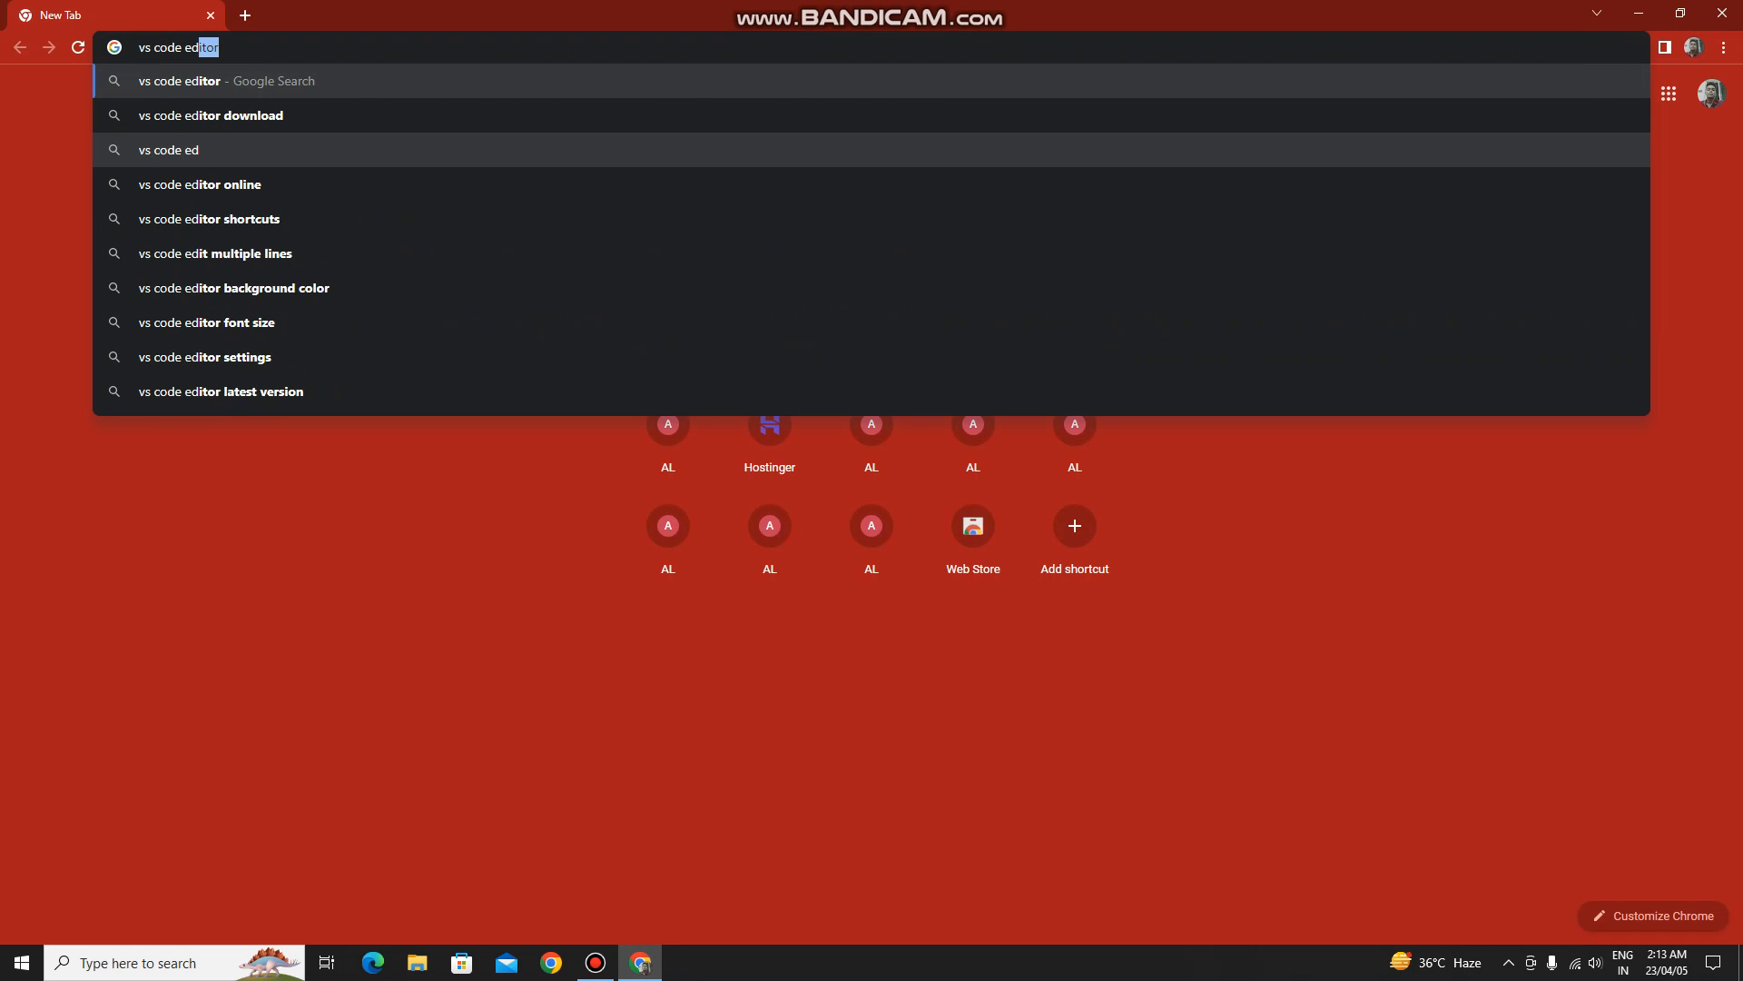
type("download")
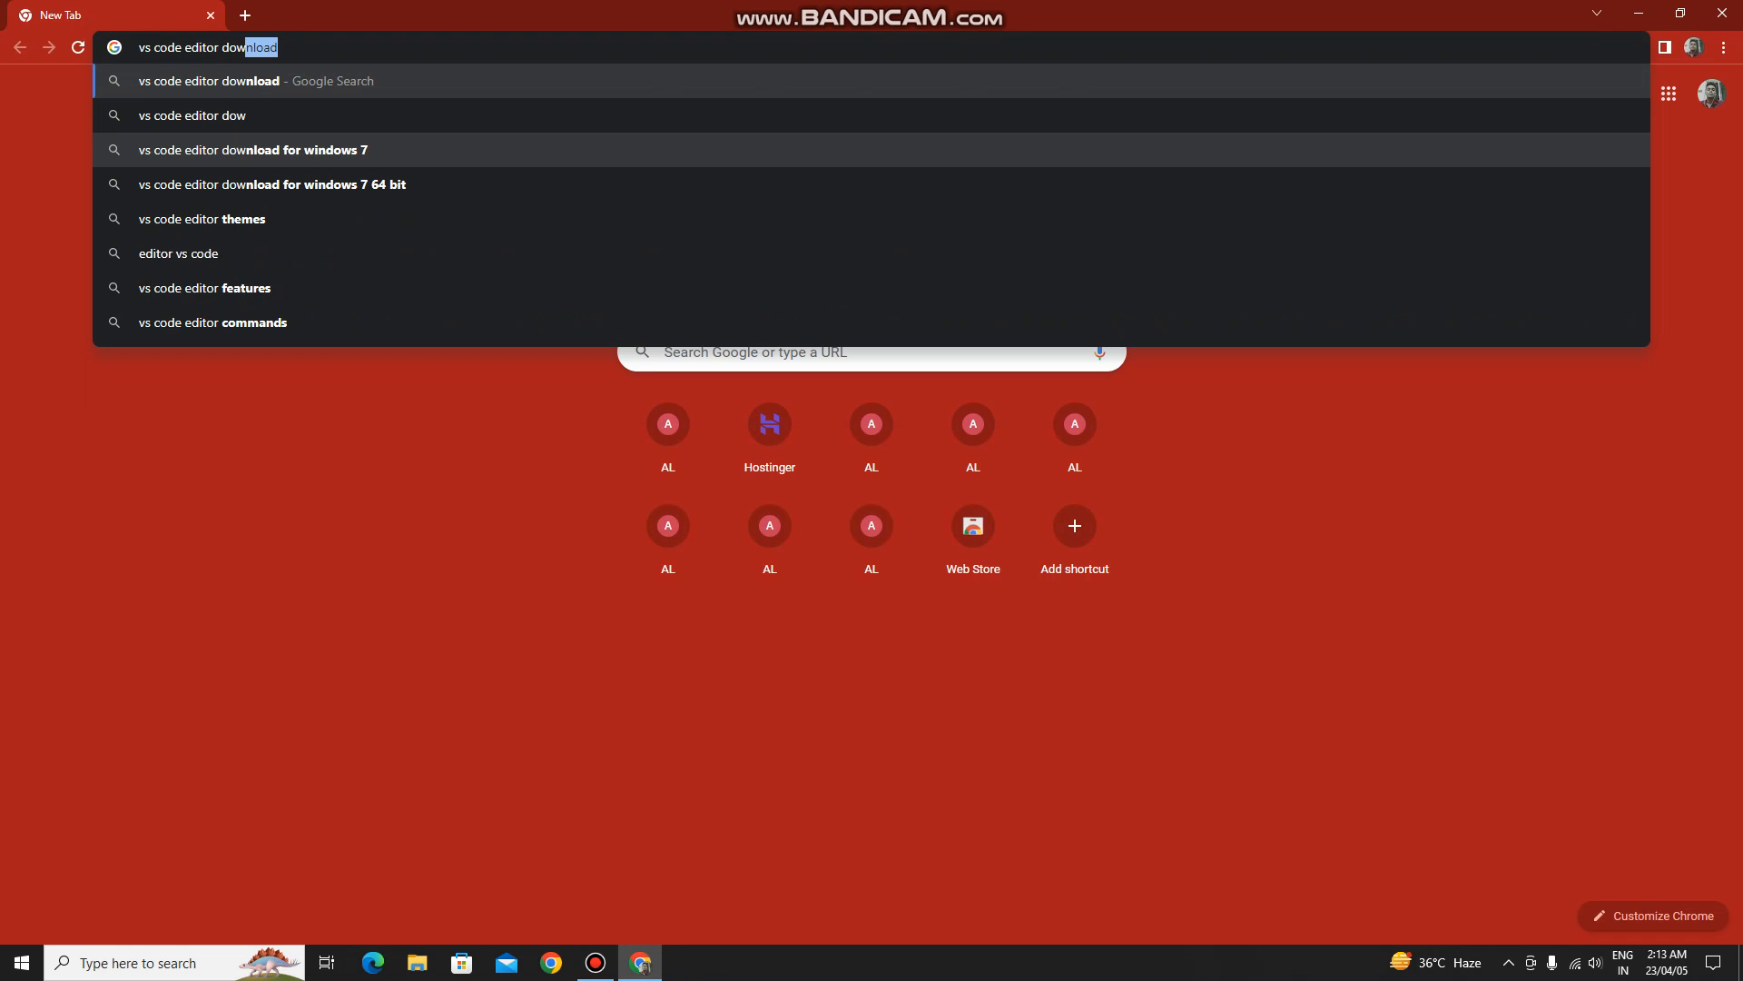
key("Return")
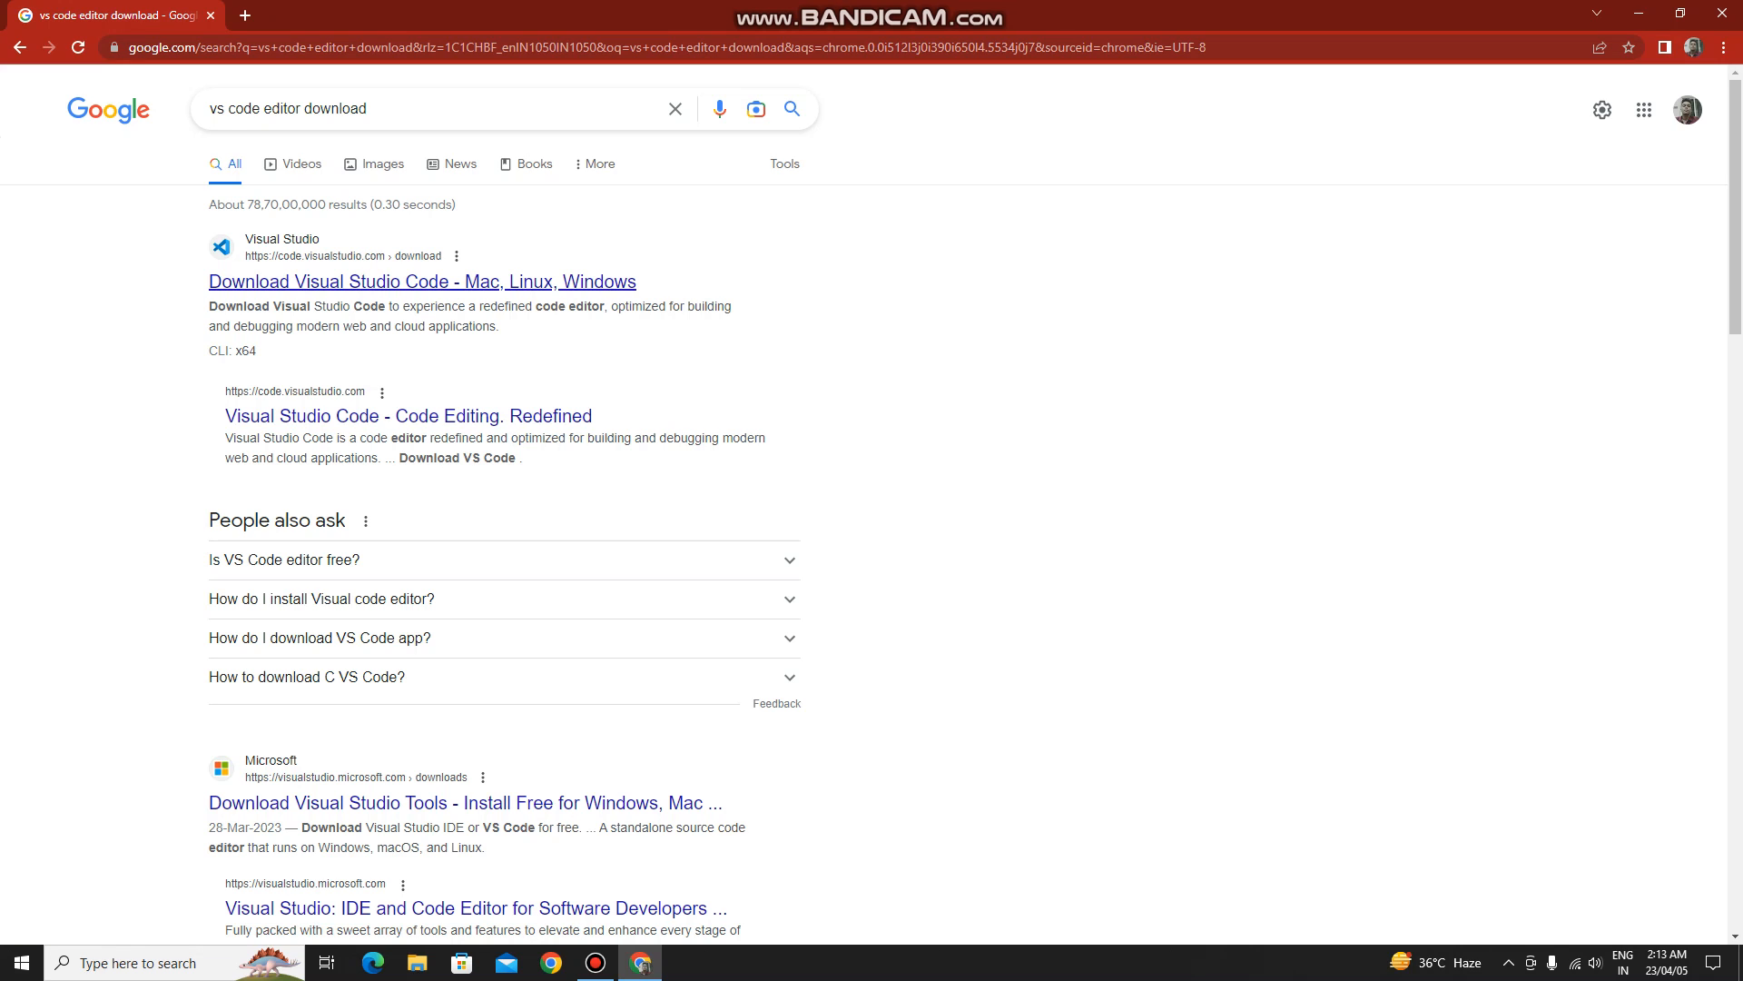
Download the Visual Studio Code installer for Windows 8, 10, 11 from the official code.visualstudio.com download page.
left_click(422, 281)
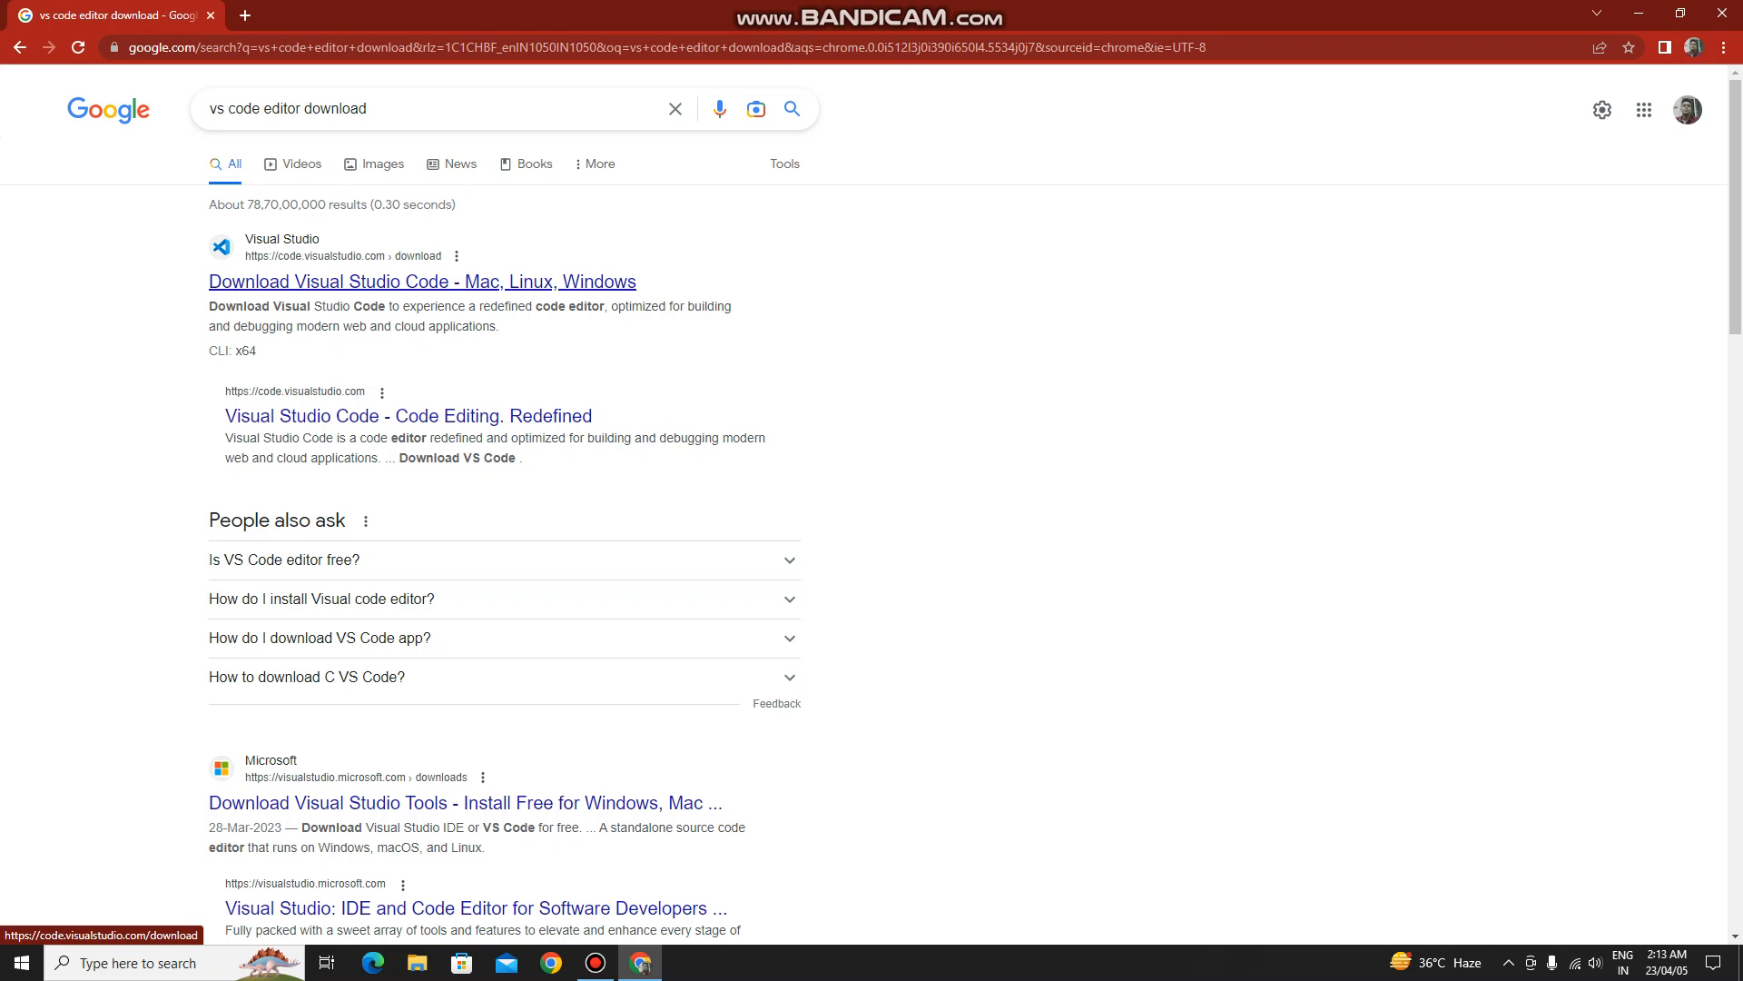
left_click(535, 280)
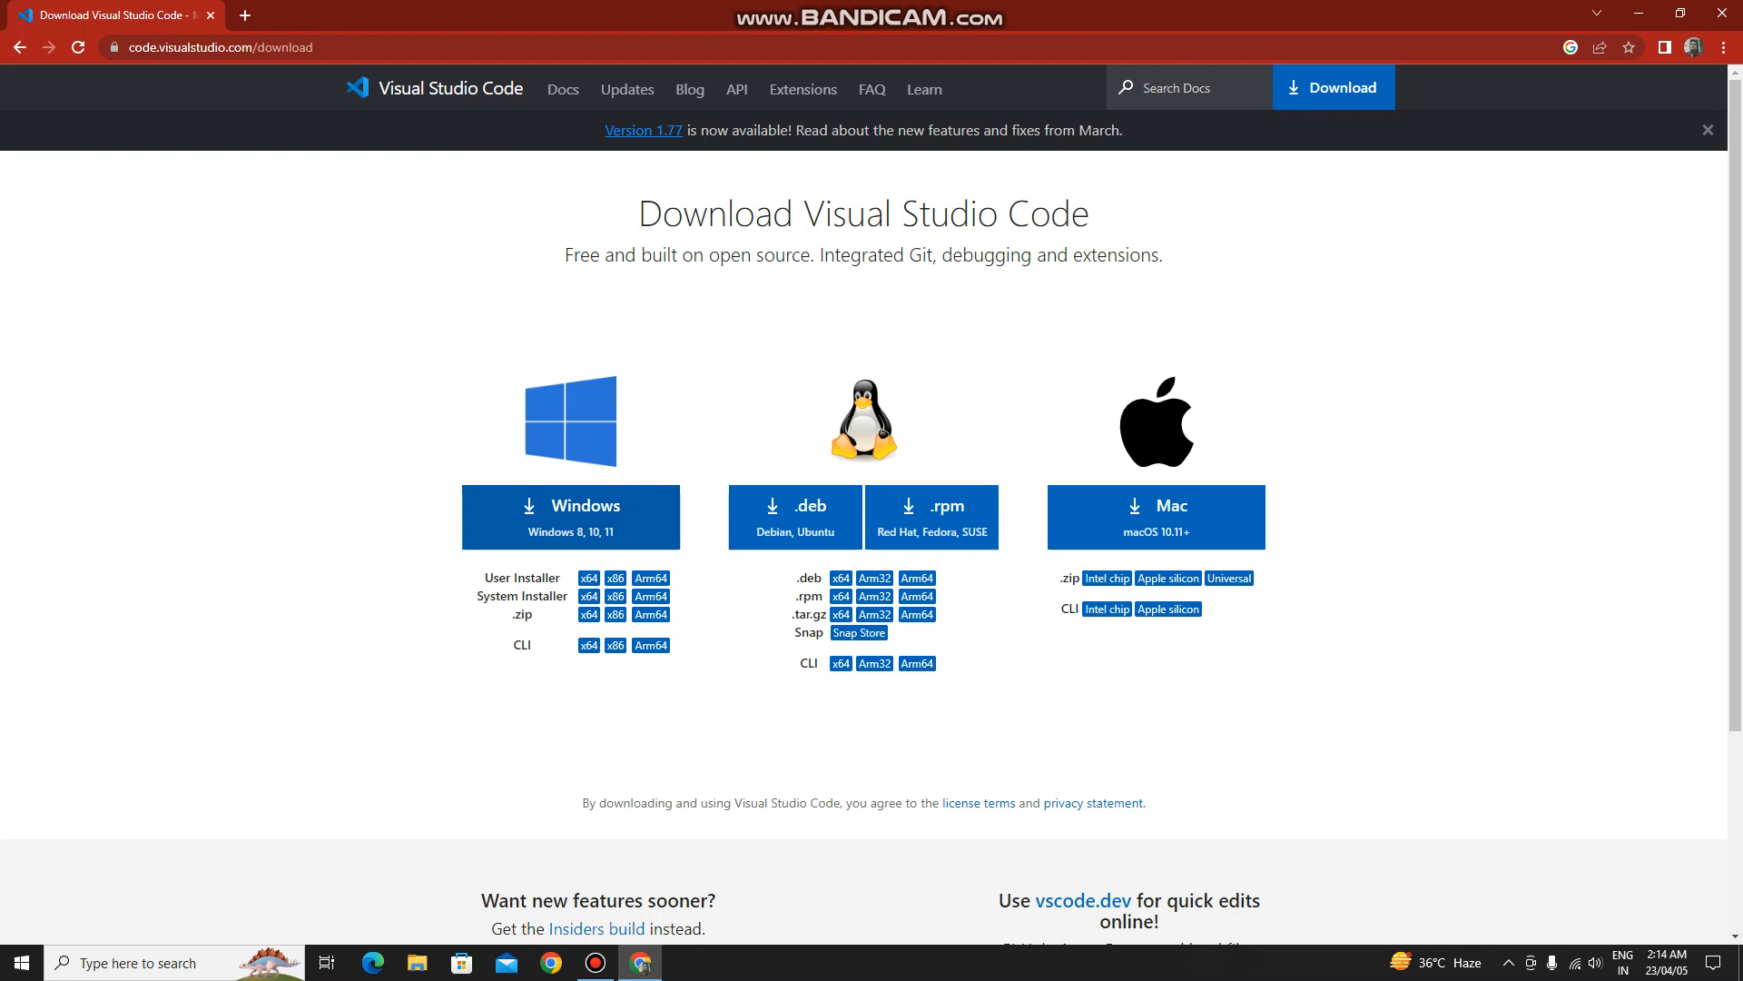
left_click(571, 516)
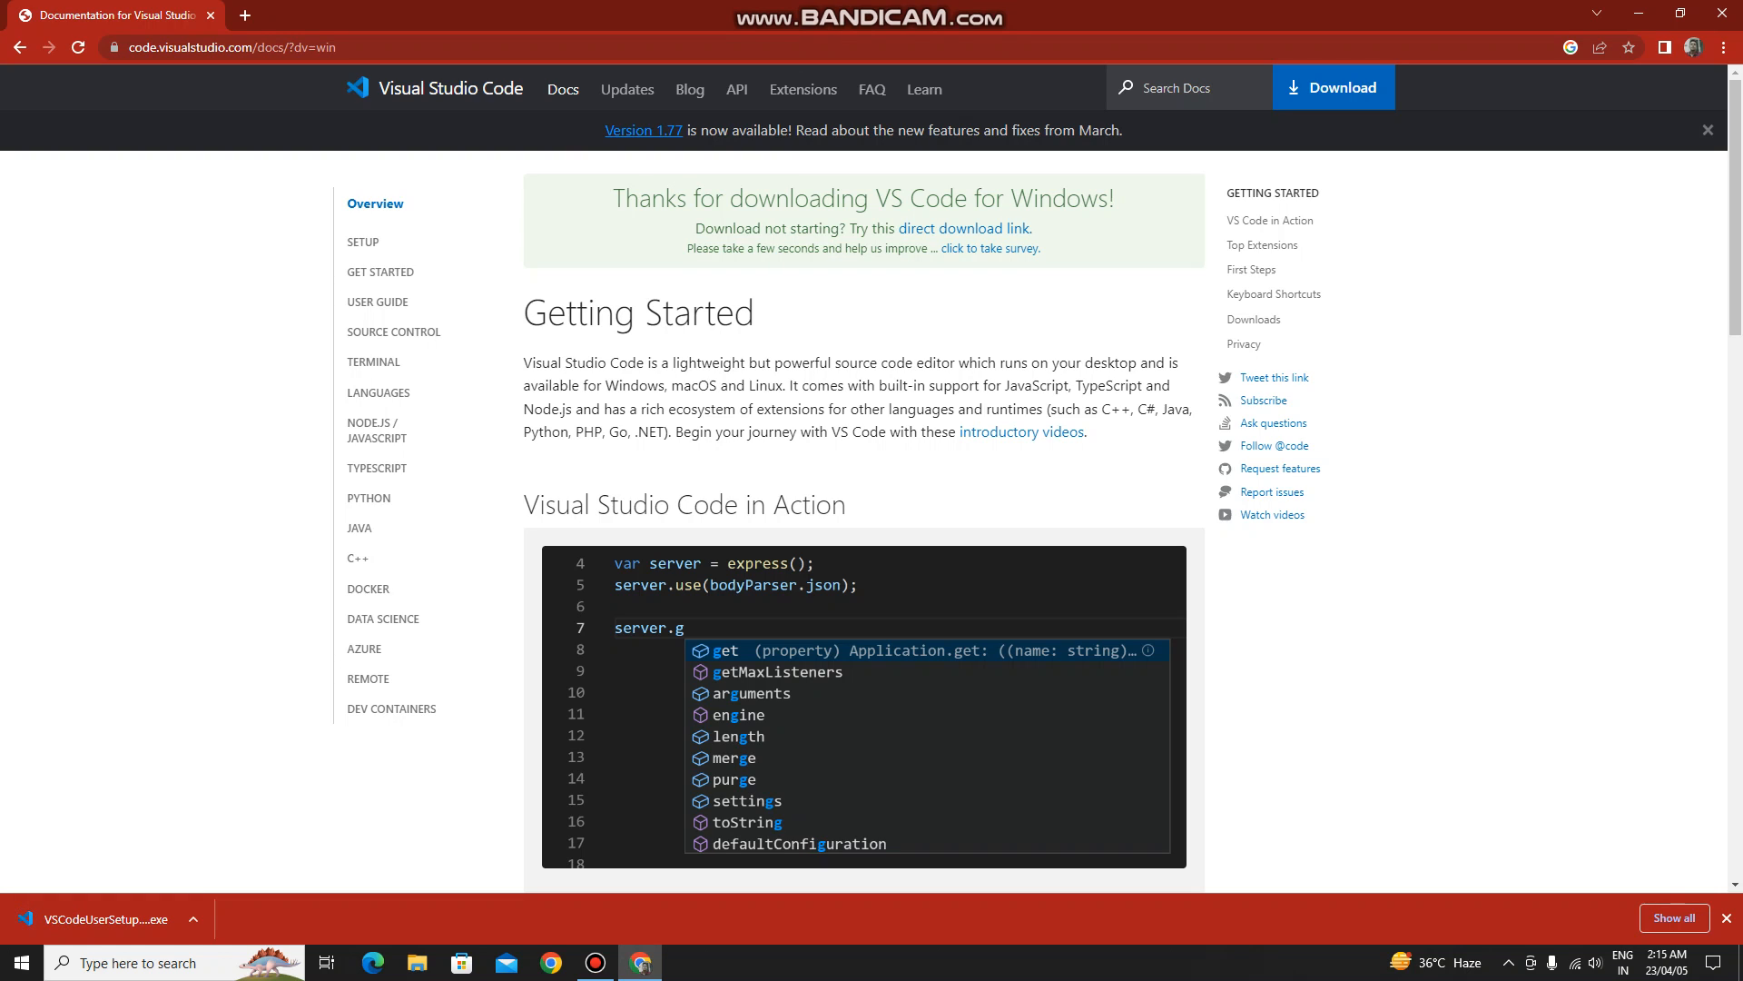
Minimize the browser and run the VSCodeUserSetup-x64-1.77.0 installer from the Downloads folder in File Explorer.
left_click(1639, 14)
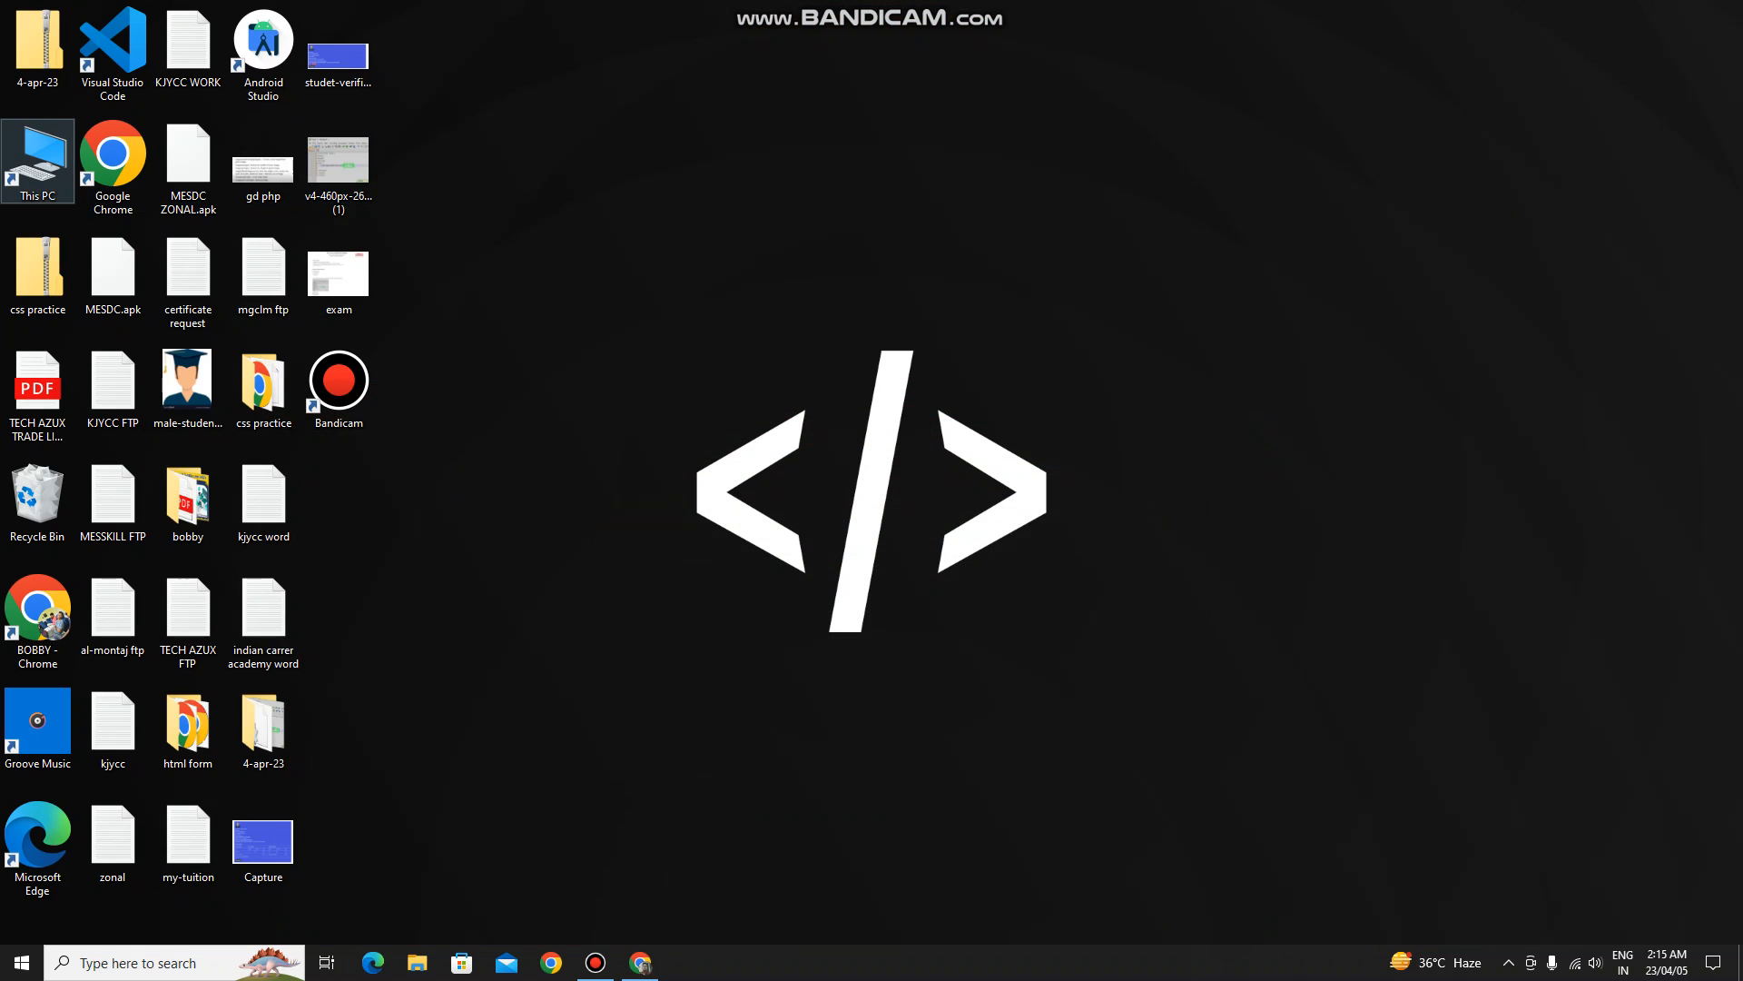
double_click(37, 156)
left_click(74, 148)
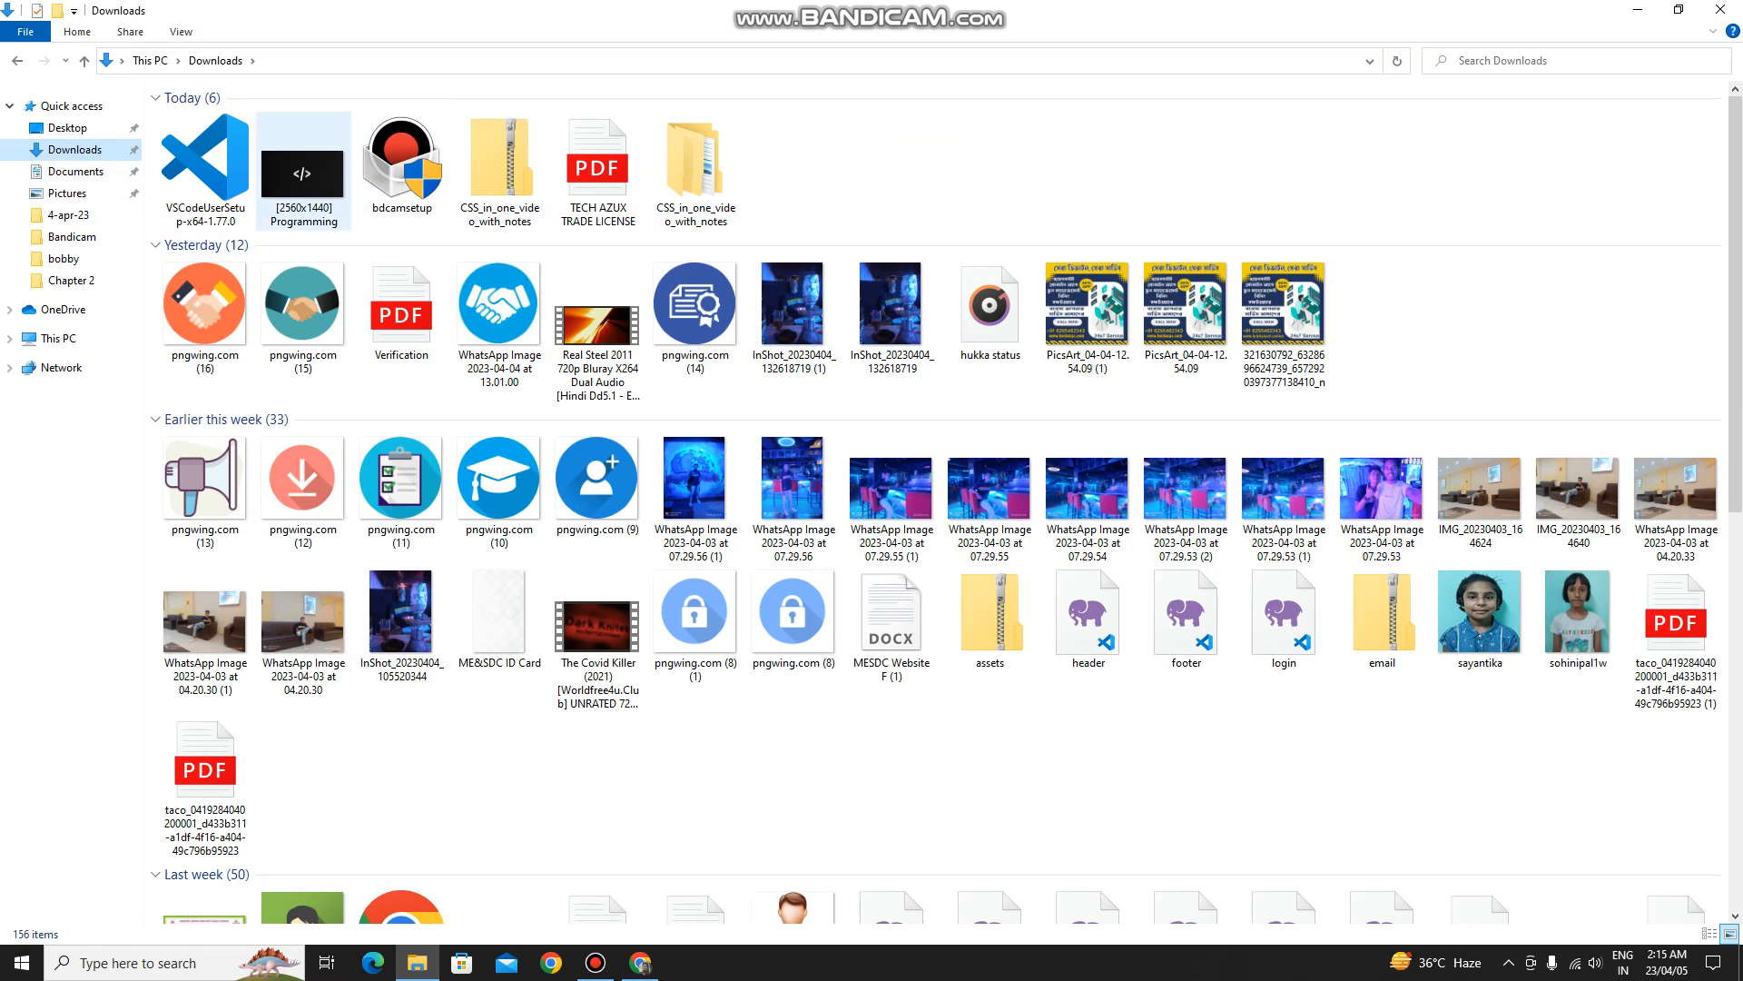
double_click(205, 163)
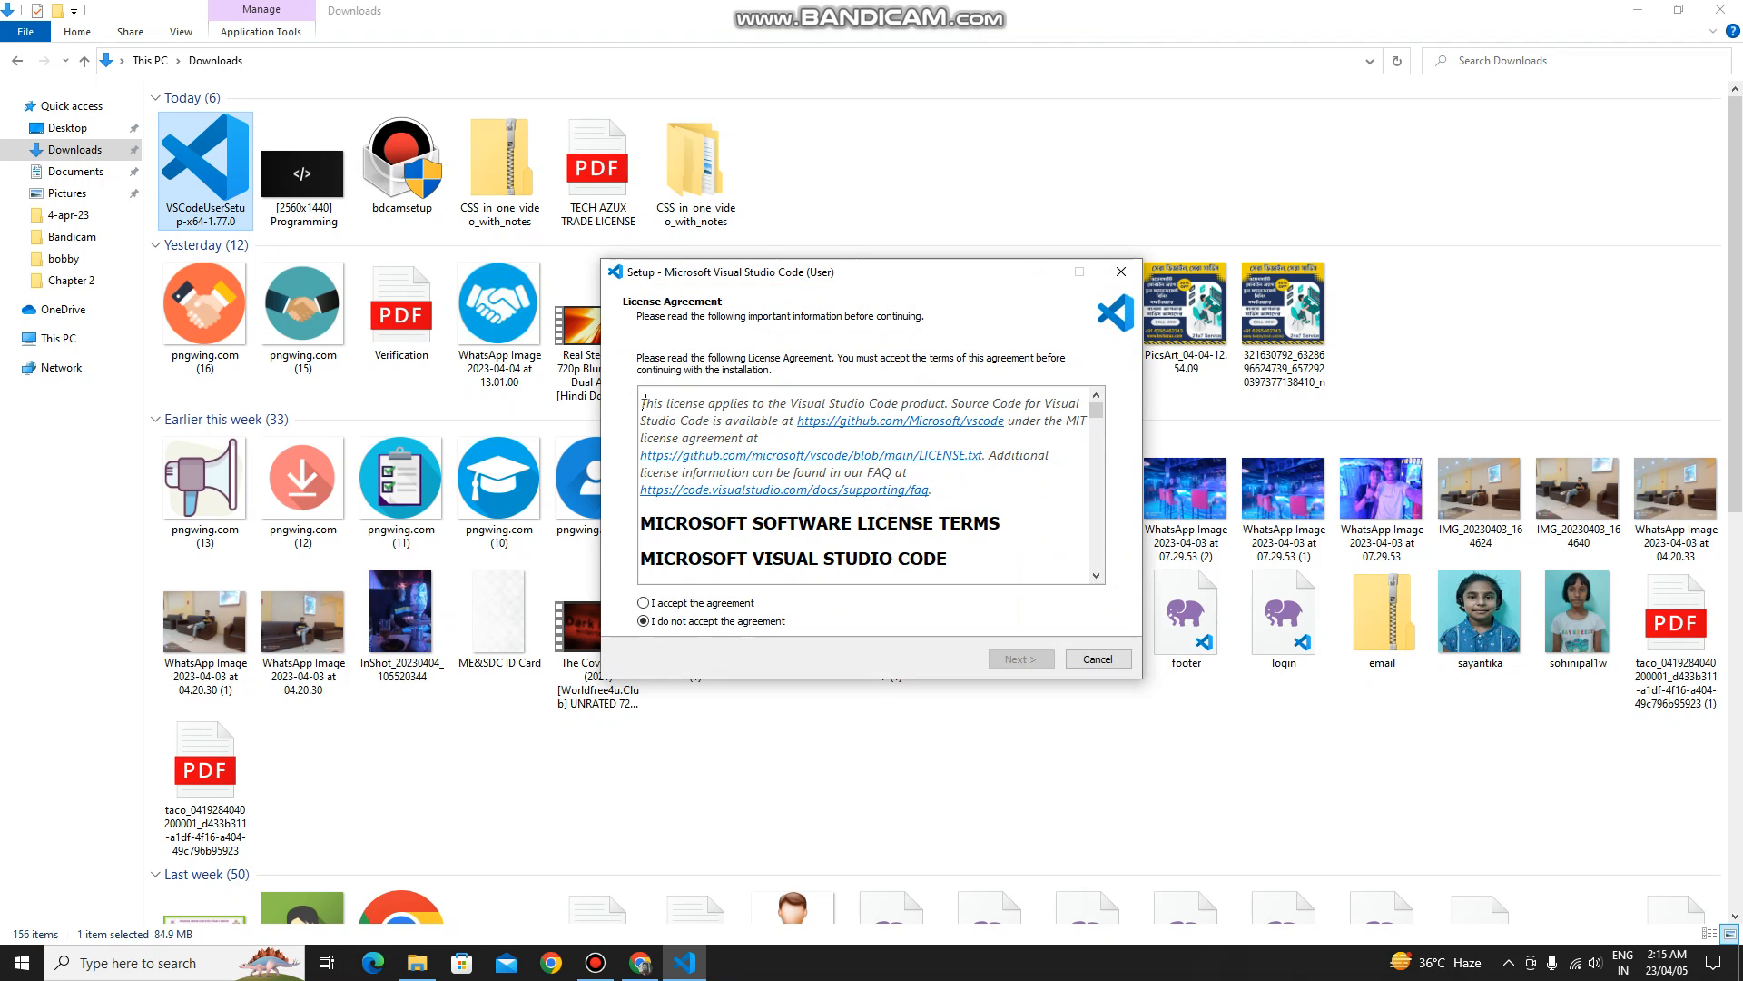
Accept the Visual Studio Code license agreement and continue to the additional tasks of the setup.
scroll(867, 484, "down", 2)
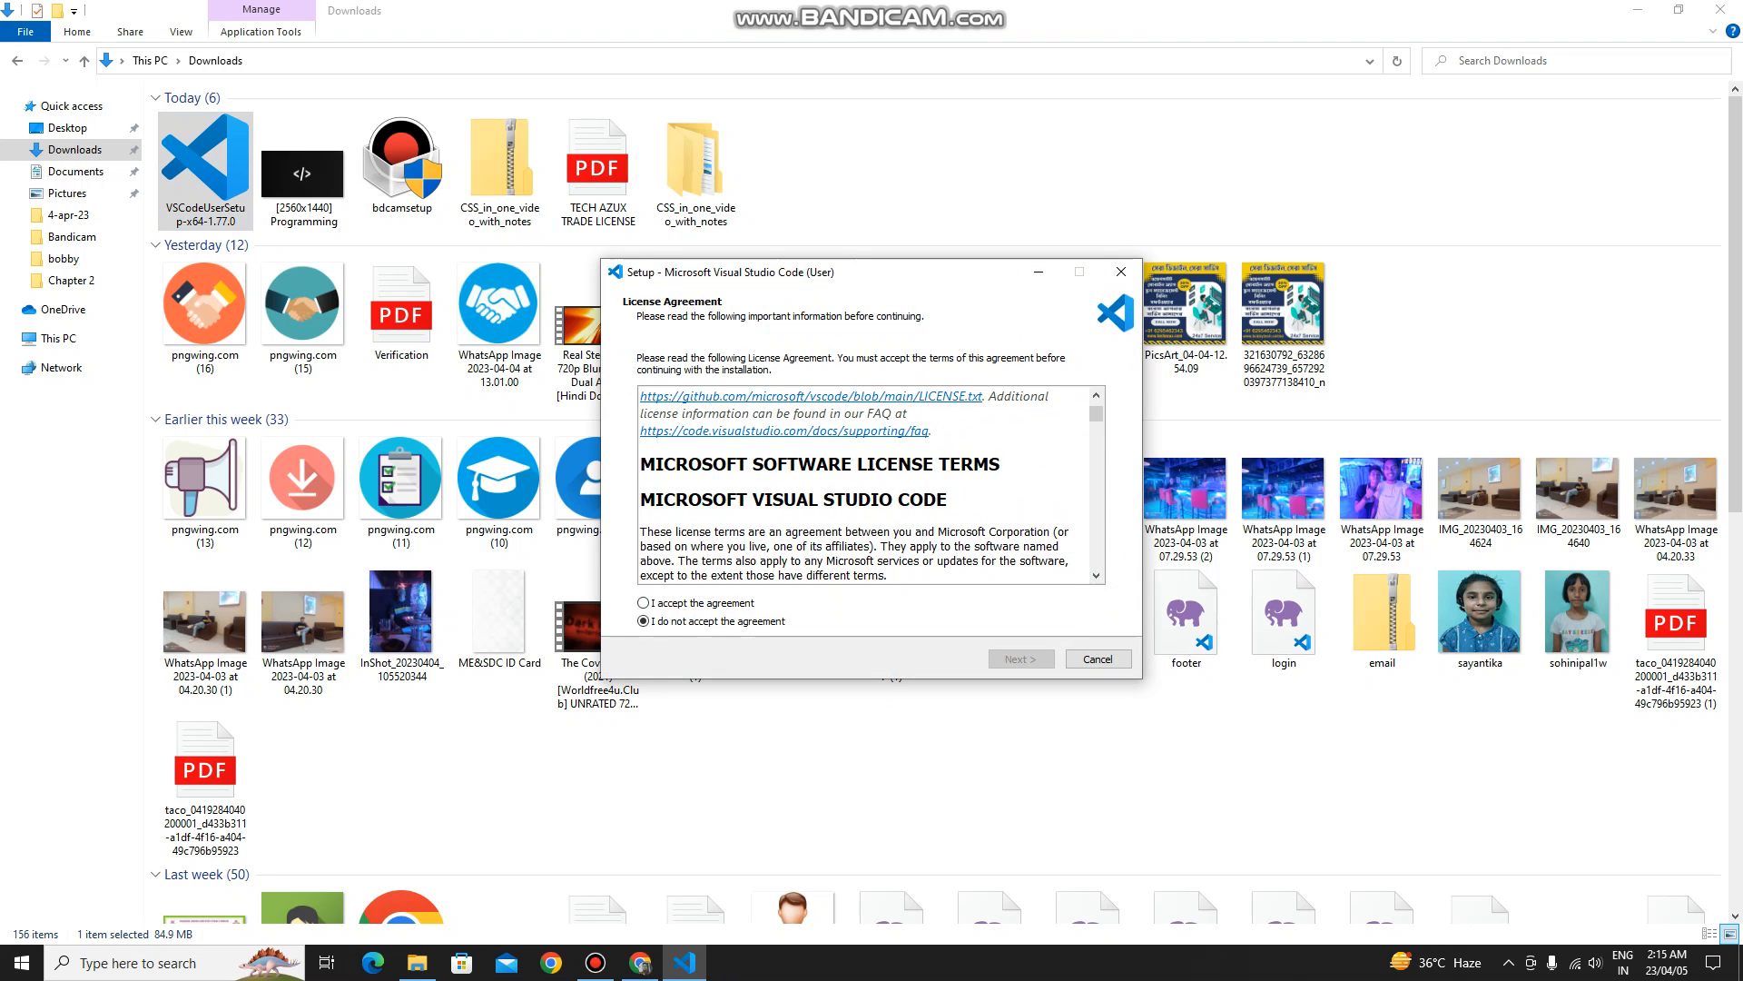
left_click(672, 603)
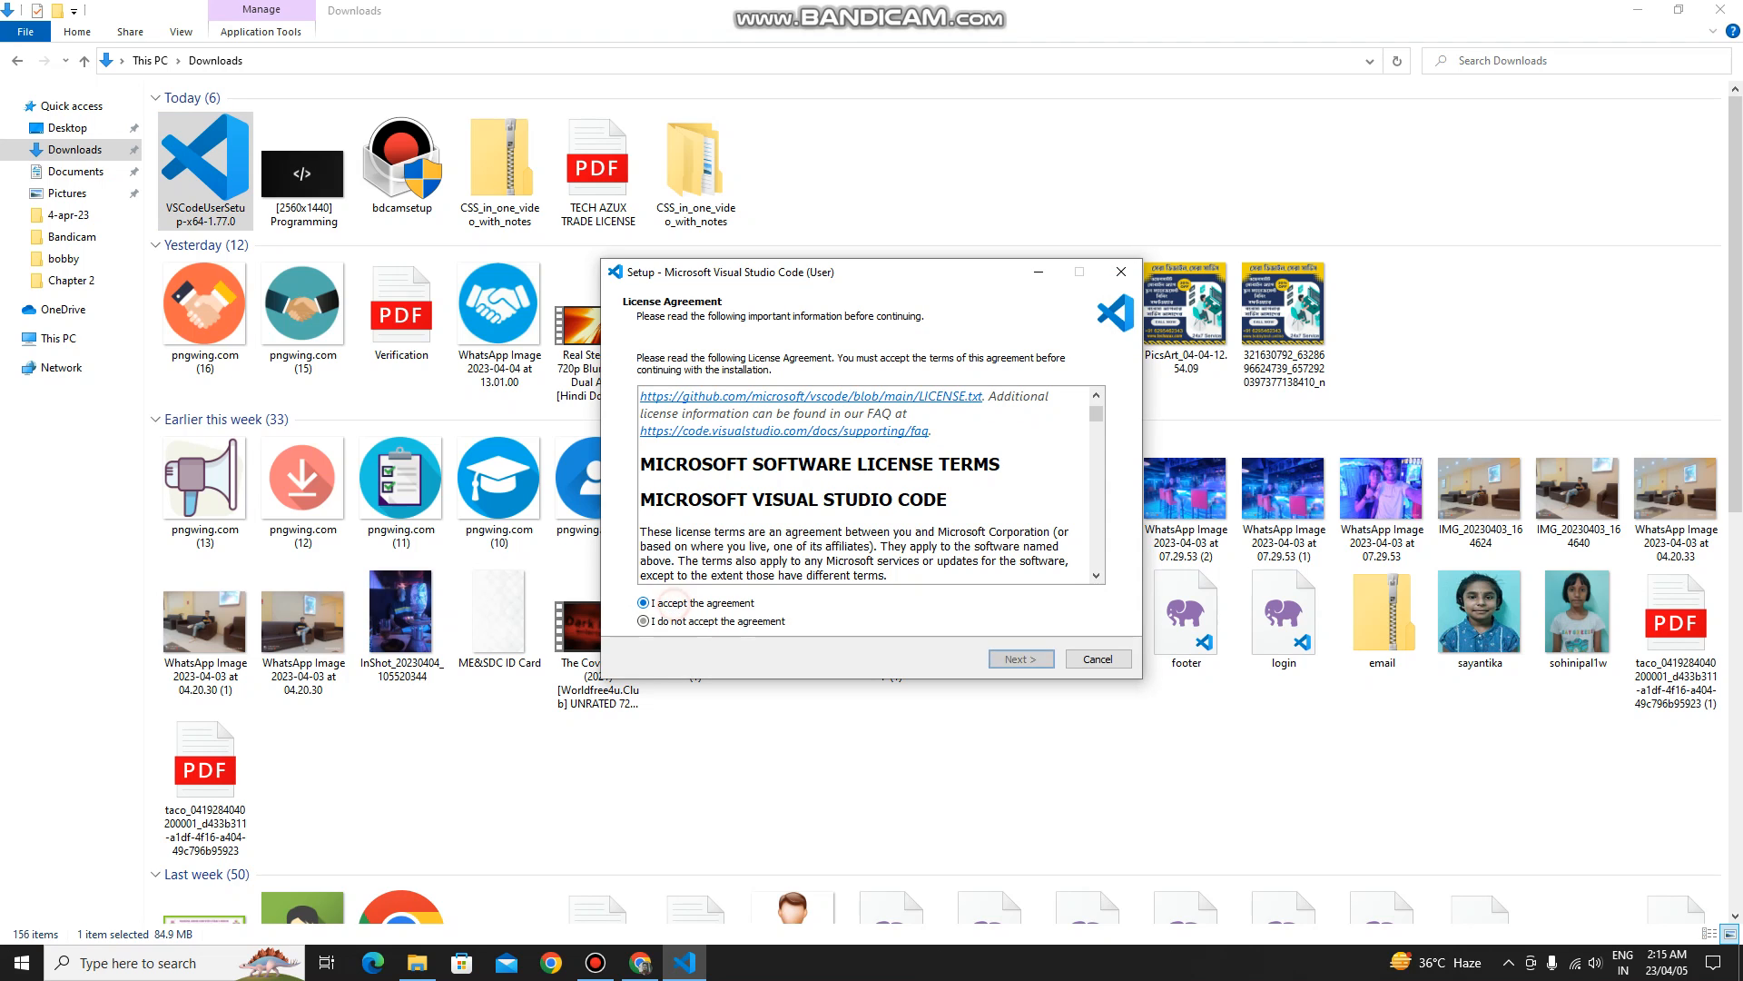
key("Return")
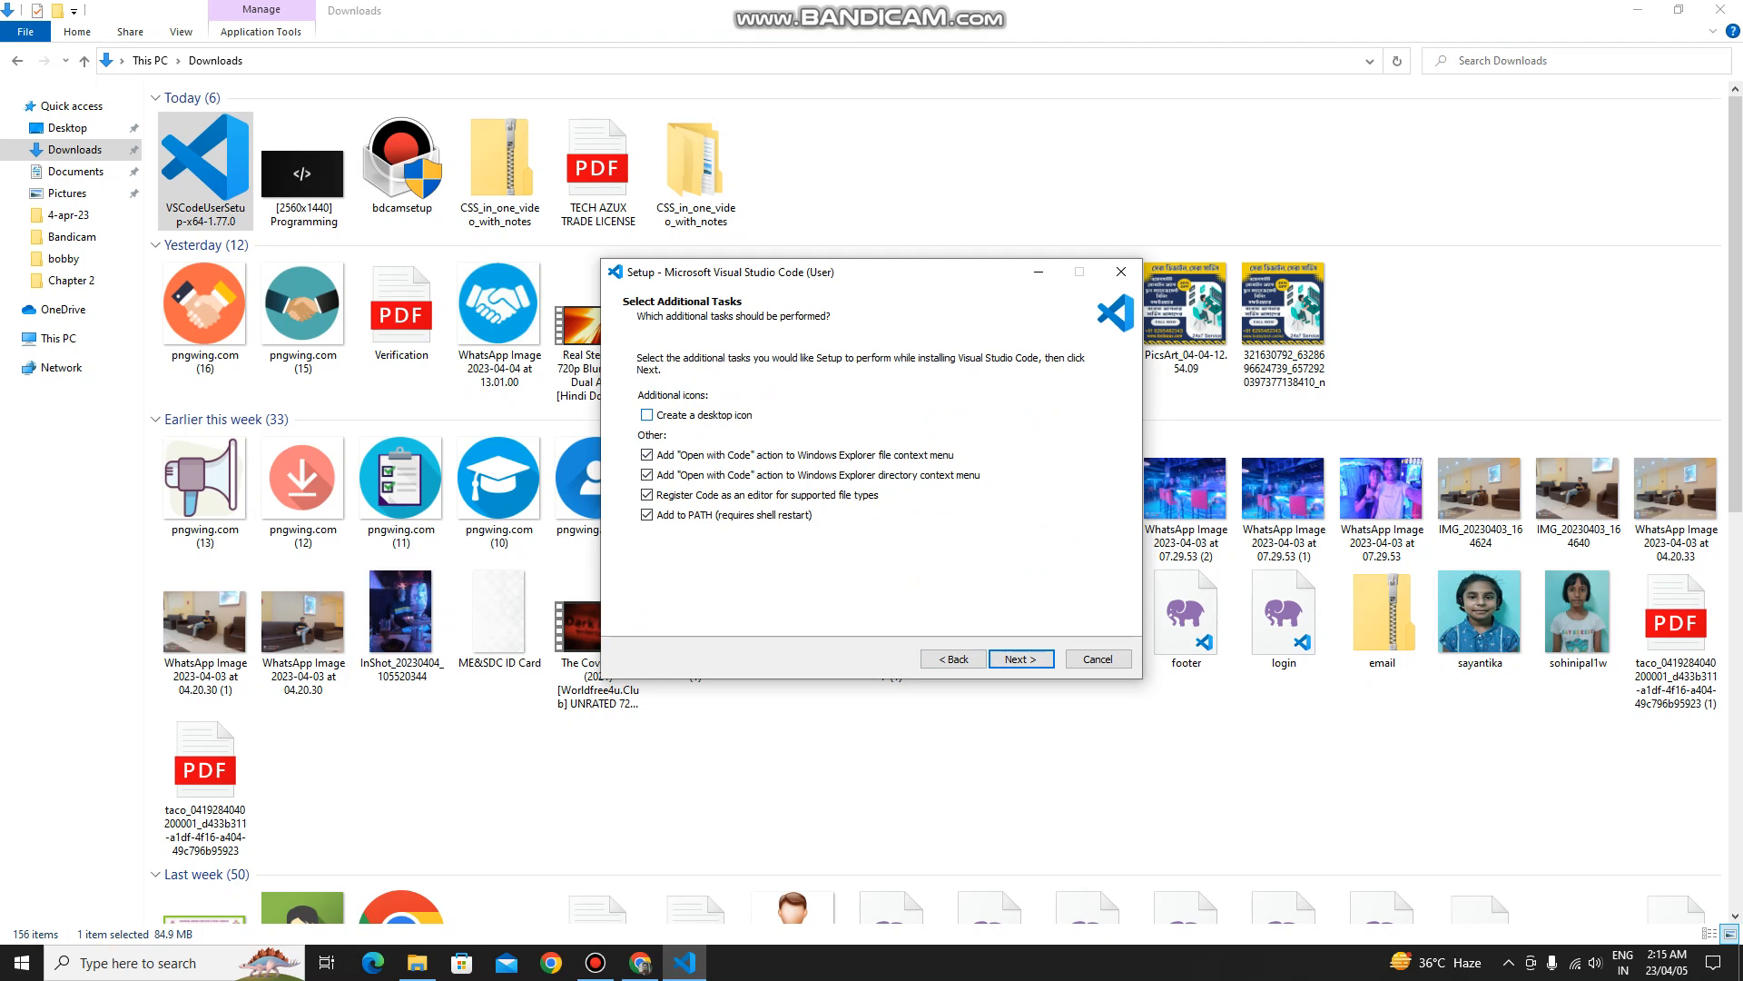
Install Visual Studio Code with the additional desktop icon and finish the setup with the launch option enabled.
left_click(646, 415)
left_click(1020, 651)
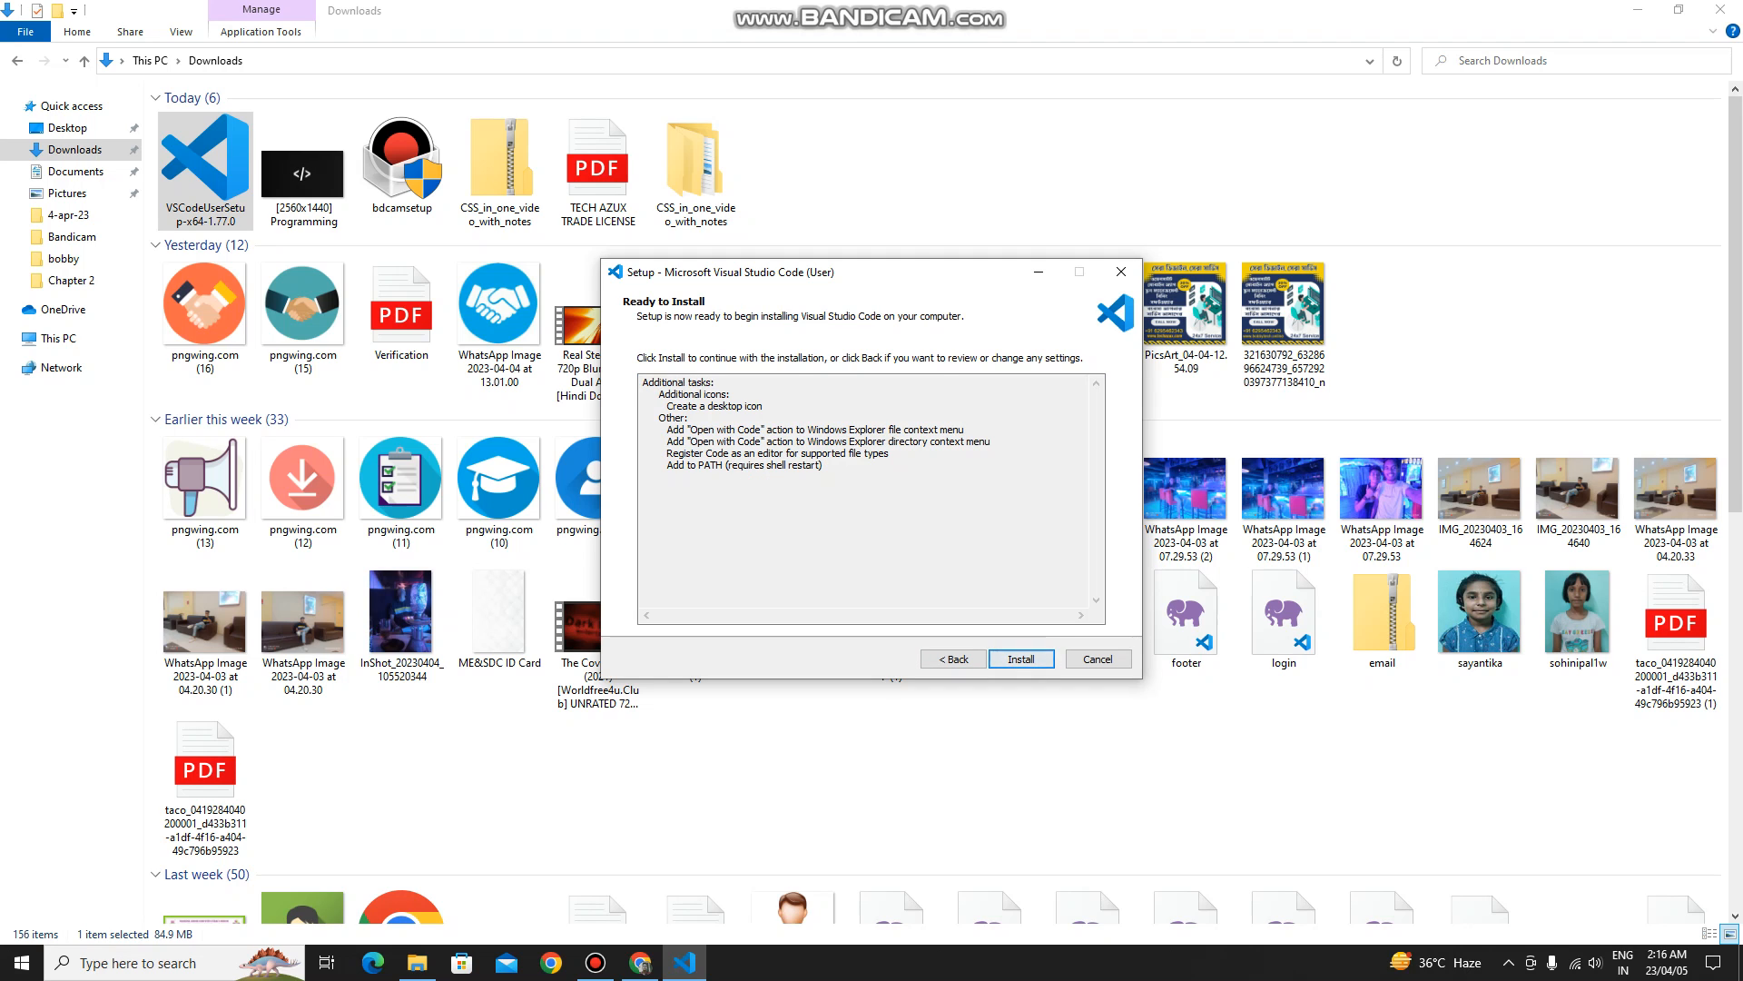
left_click(1020, 658)
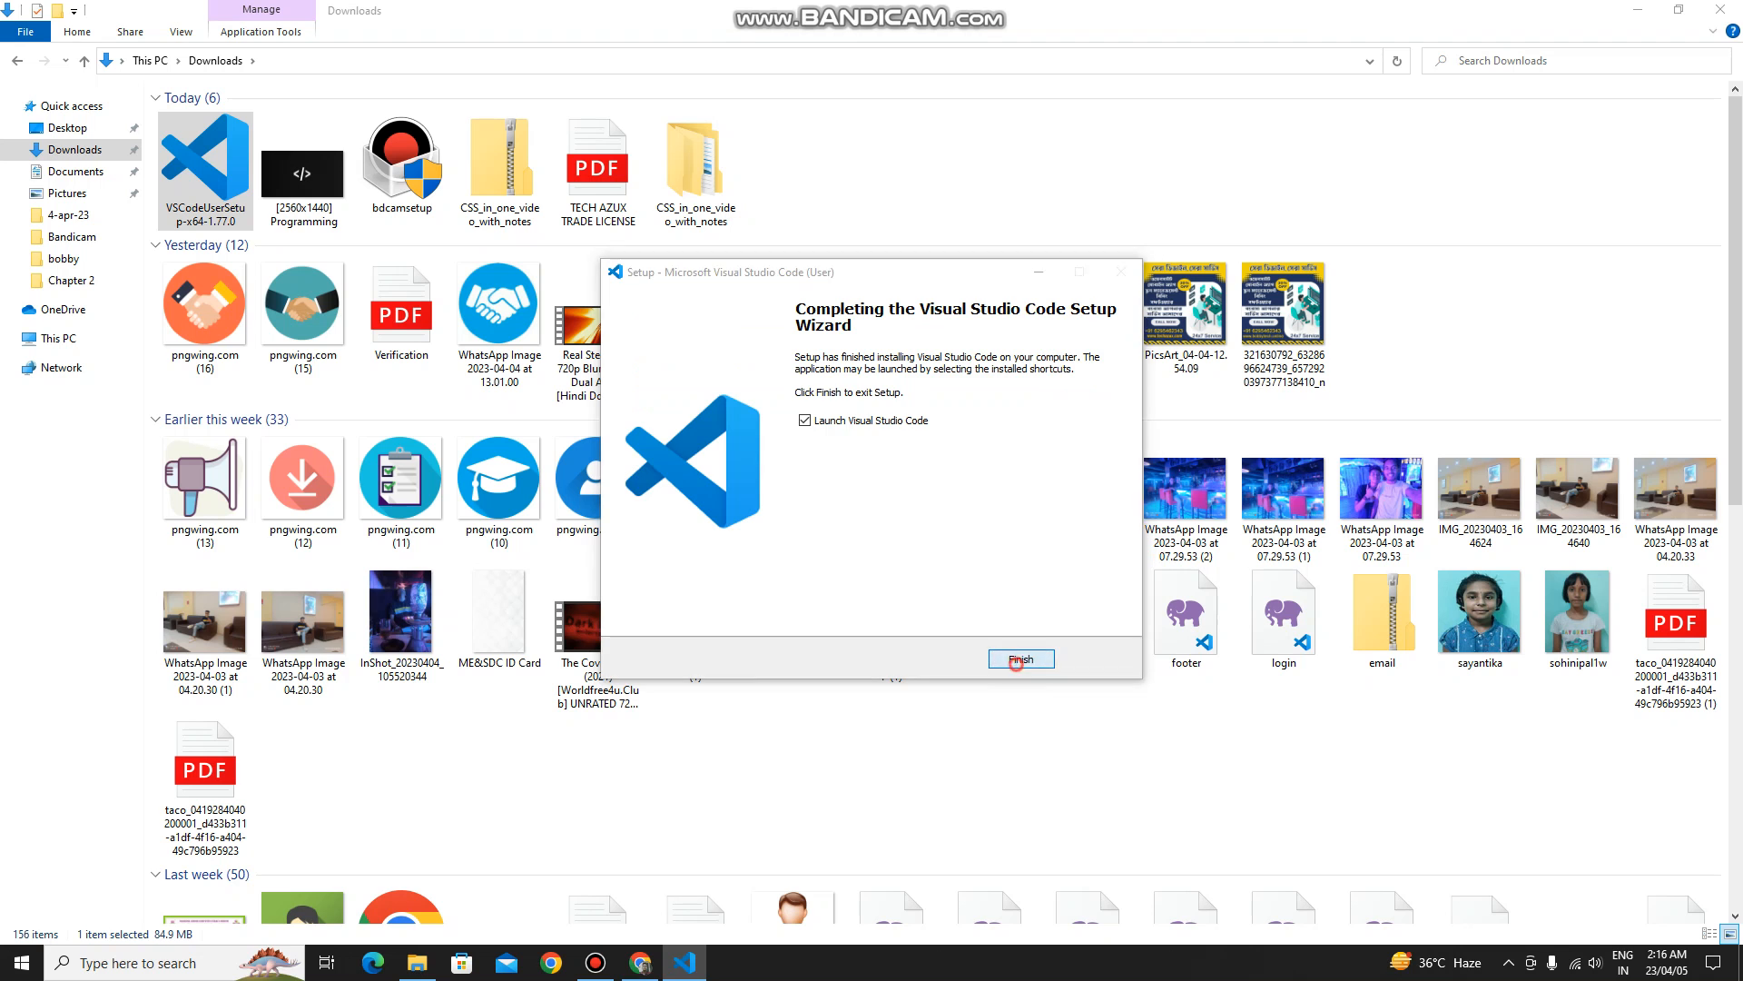
left_click(1020, 659)
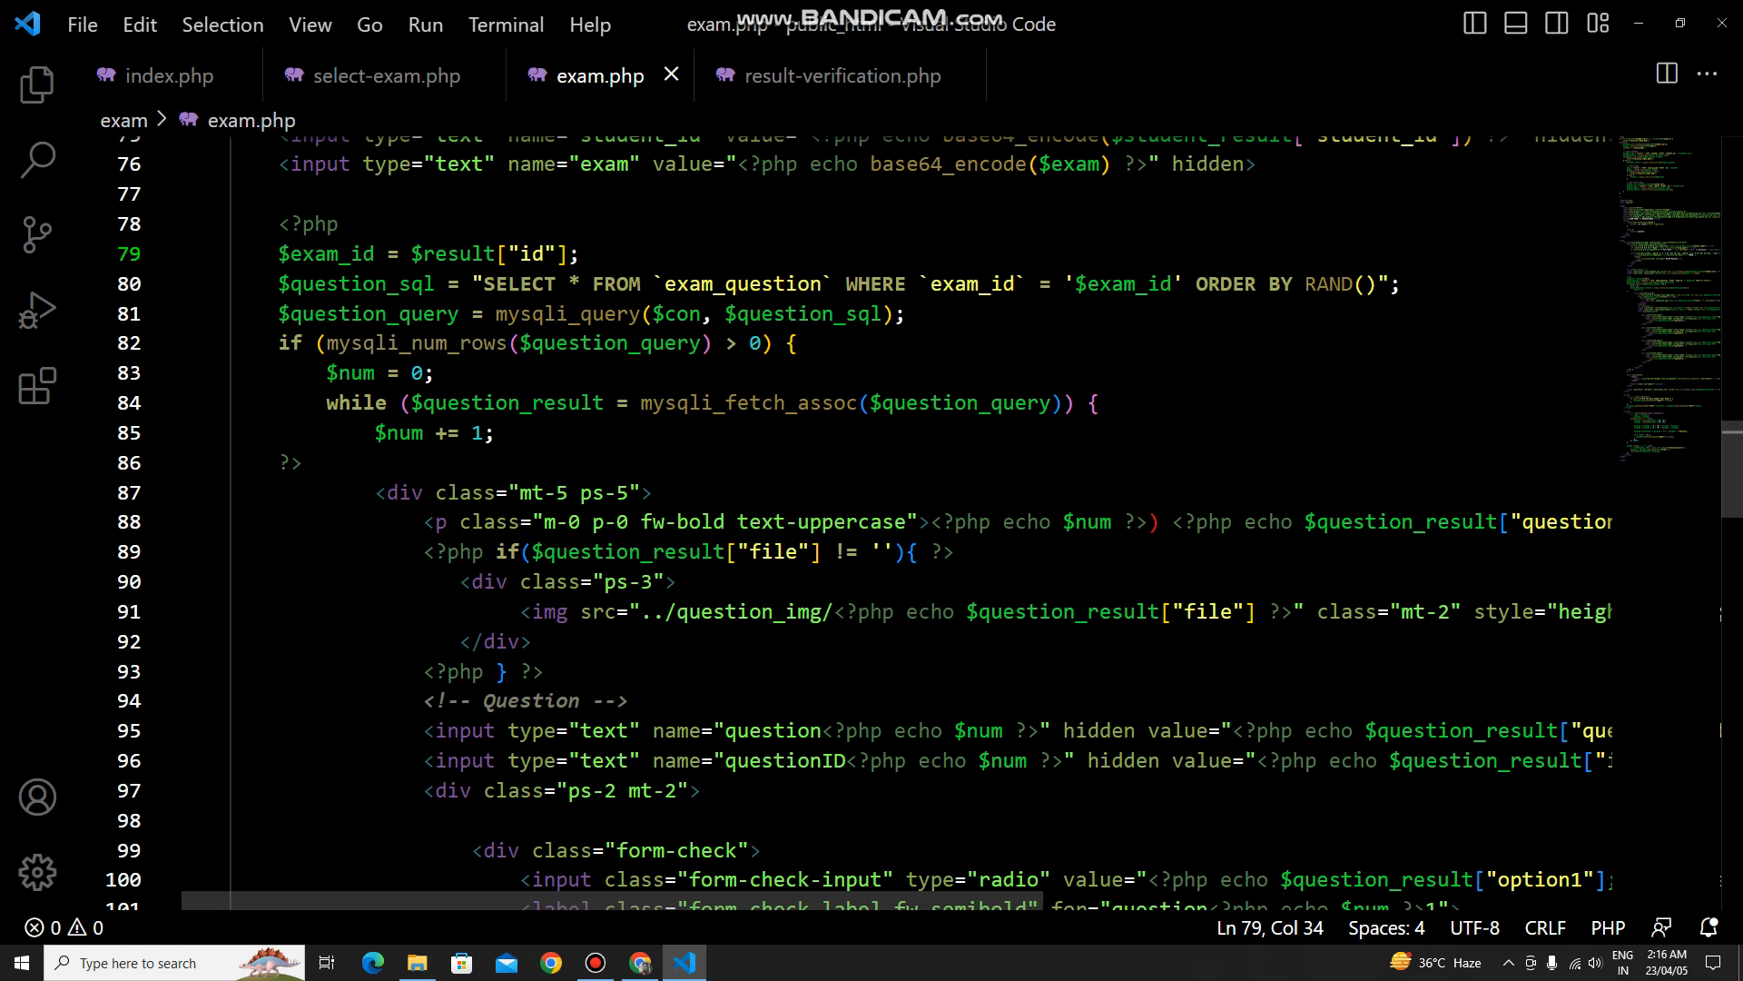
Close all open PHP files in Visual Studio Code, including result-verification.php, exam.php, select-exam.php and index.php.
left_click(963, 75)
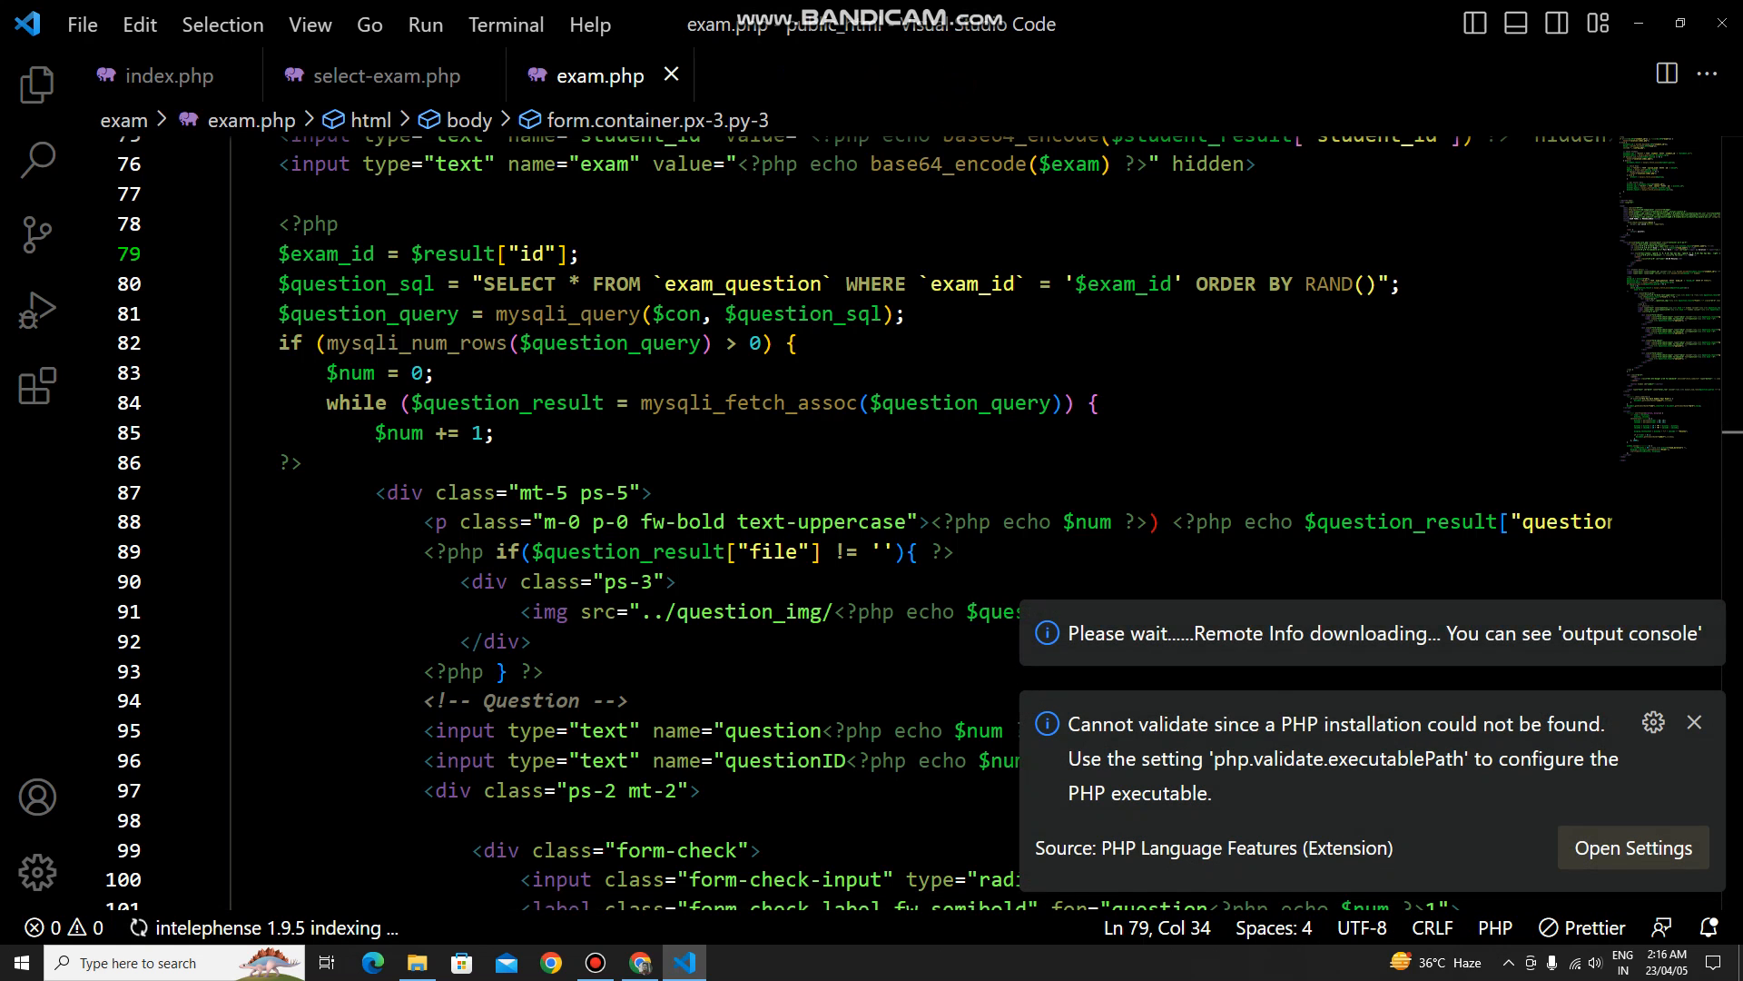
left_click(671, 75)
key("ctrl+w")
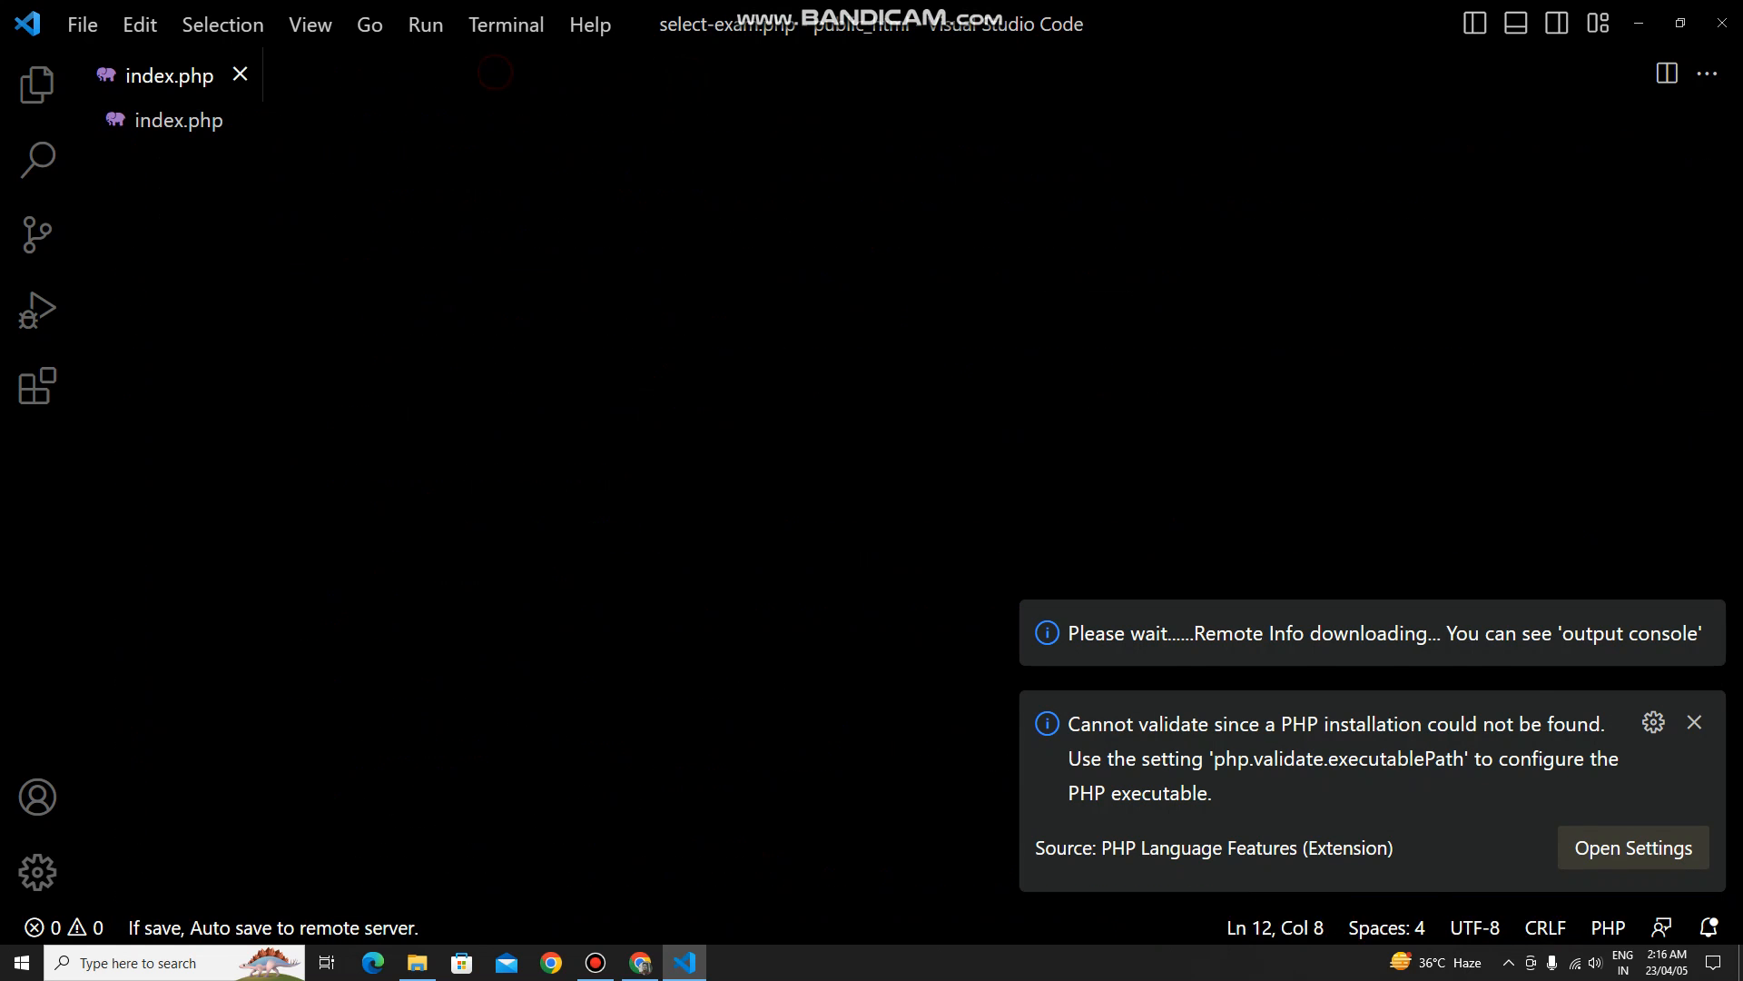
key("ctrl+w")
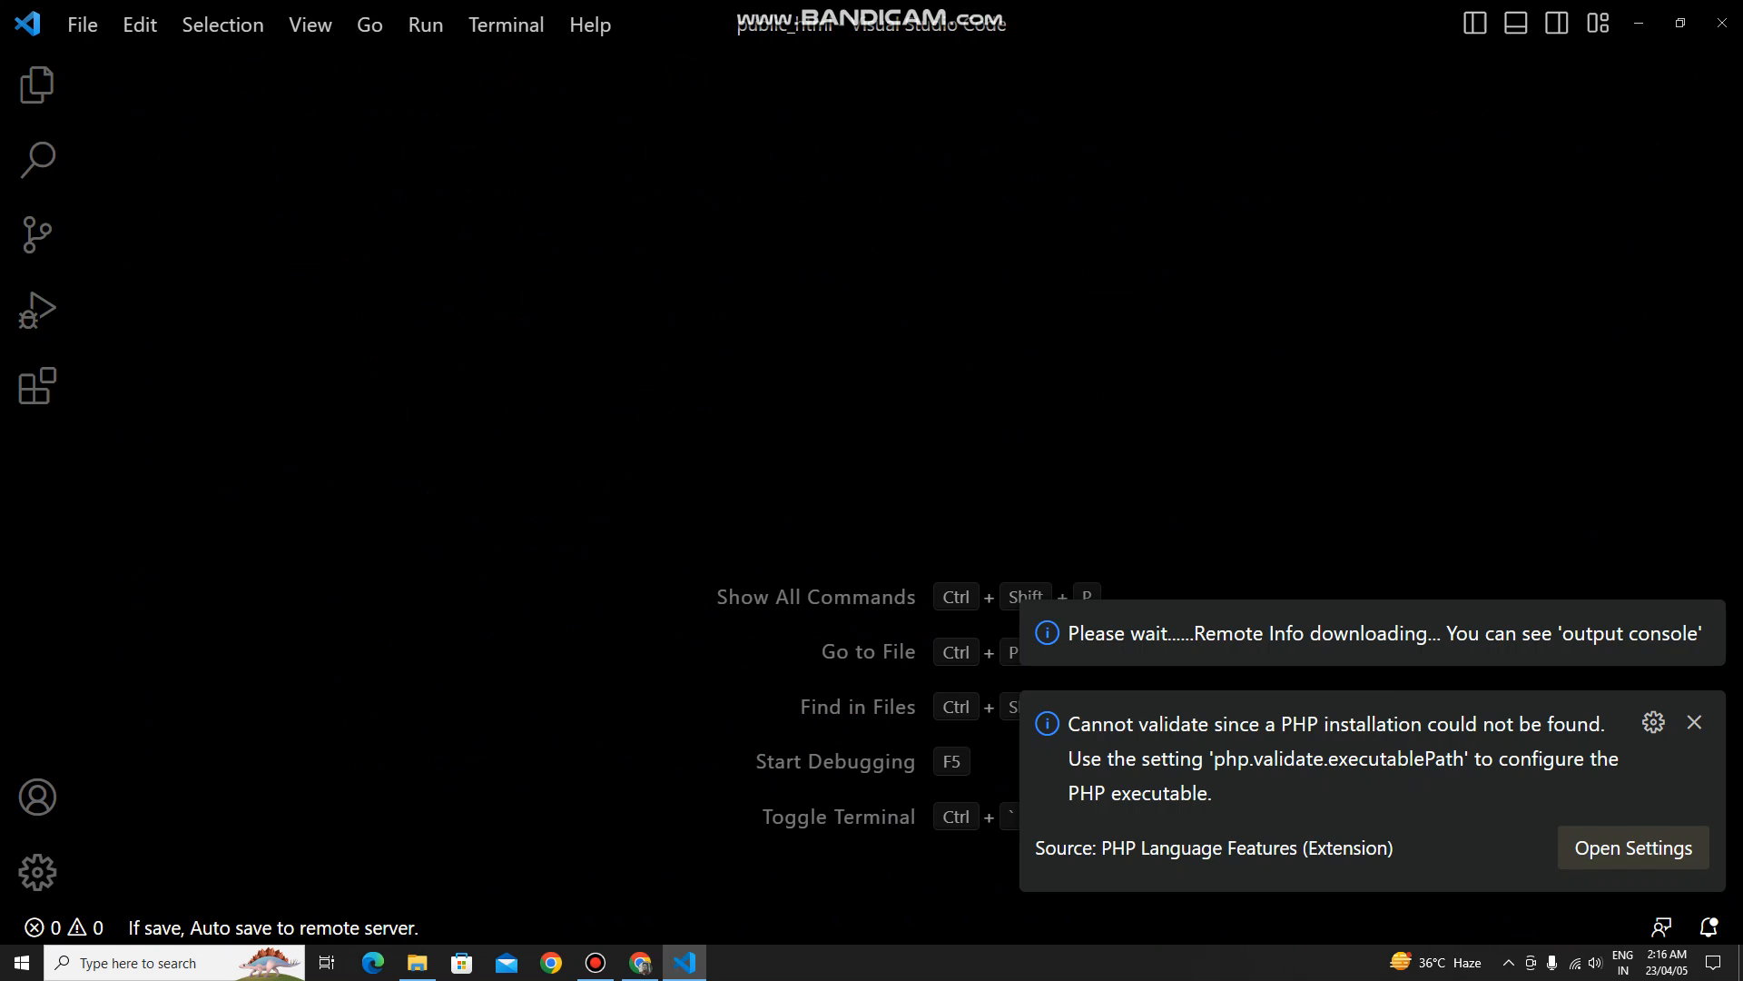
Dismiss the symbol search and create a new untitled text file in the empty editor area.
key("ctrl+t")
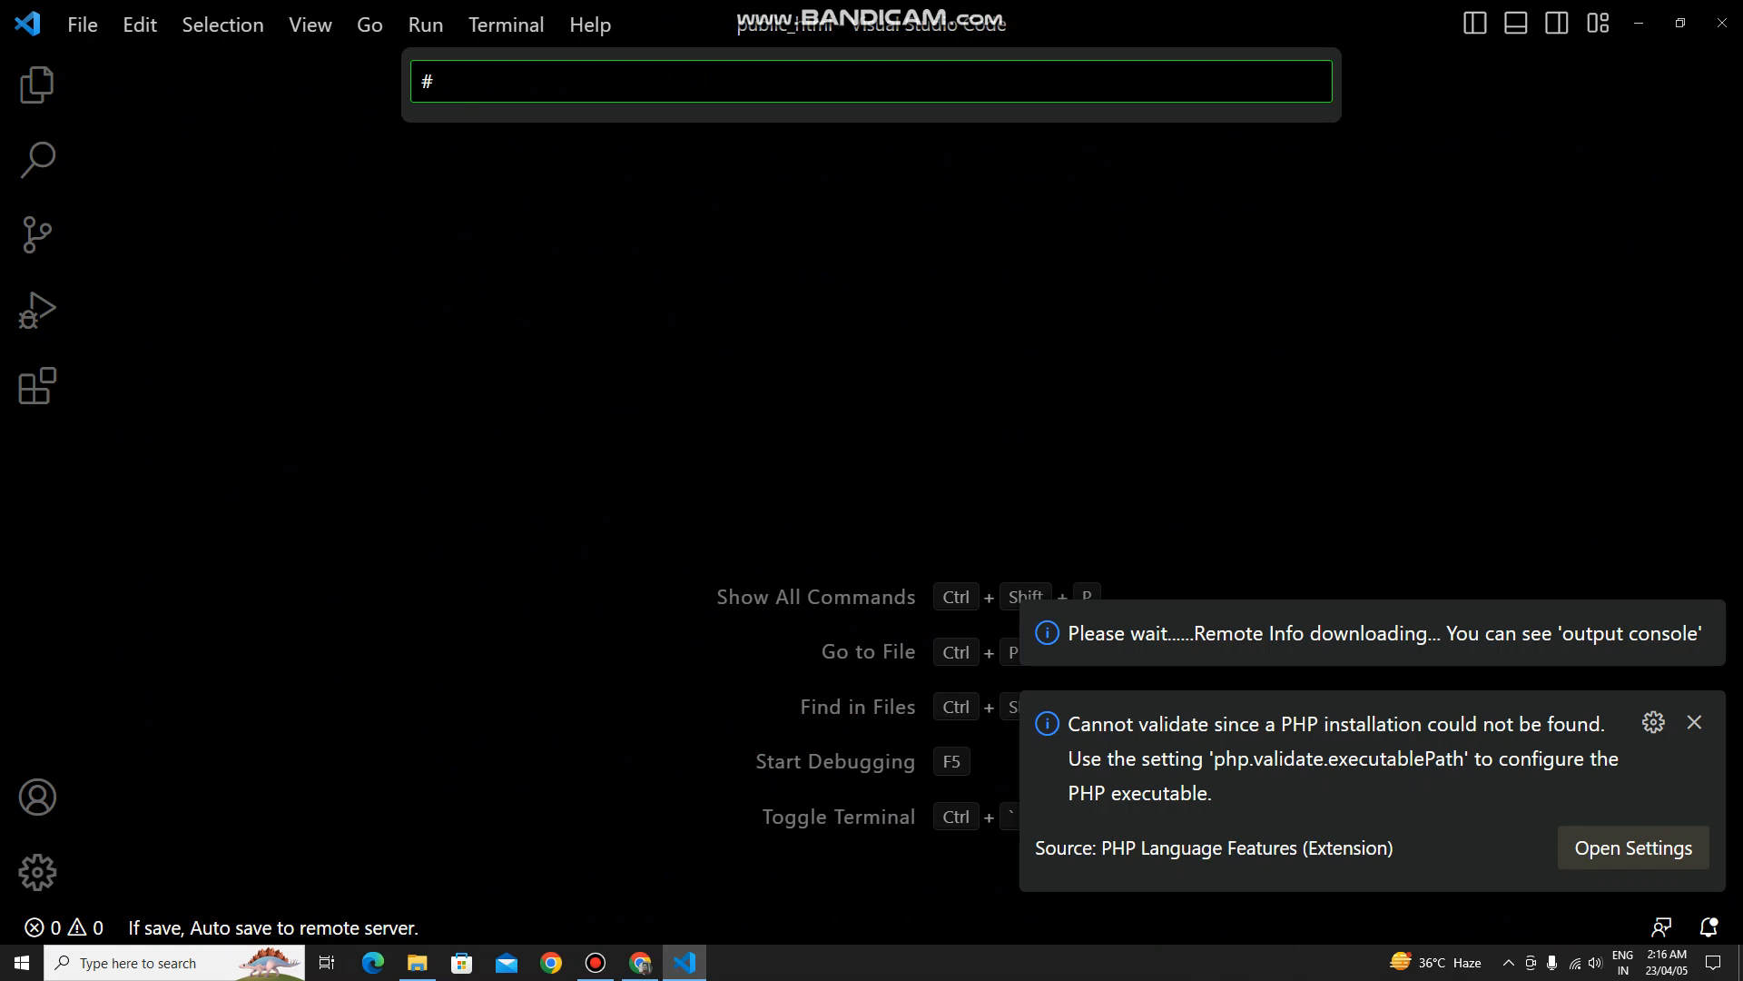
key("Escape")
double_click(503, 243)
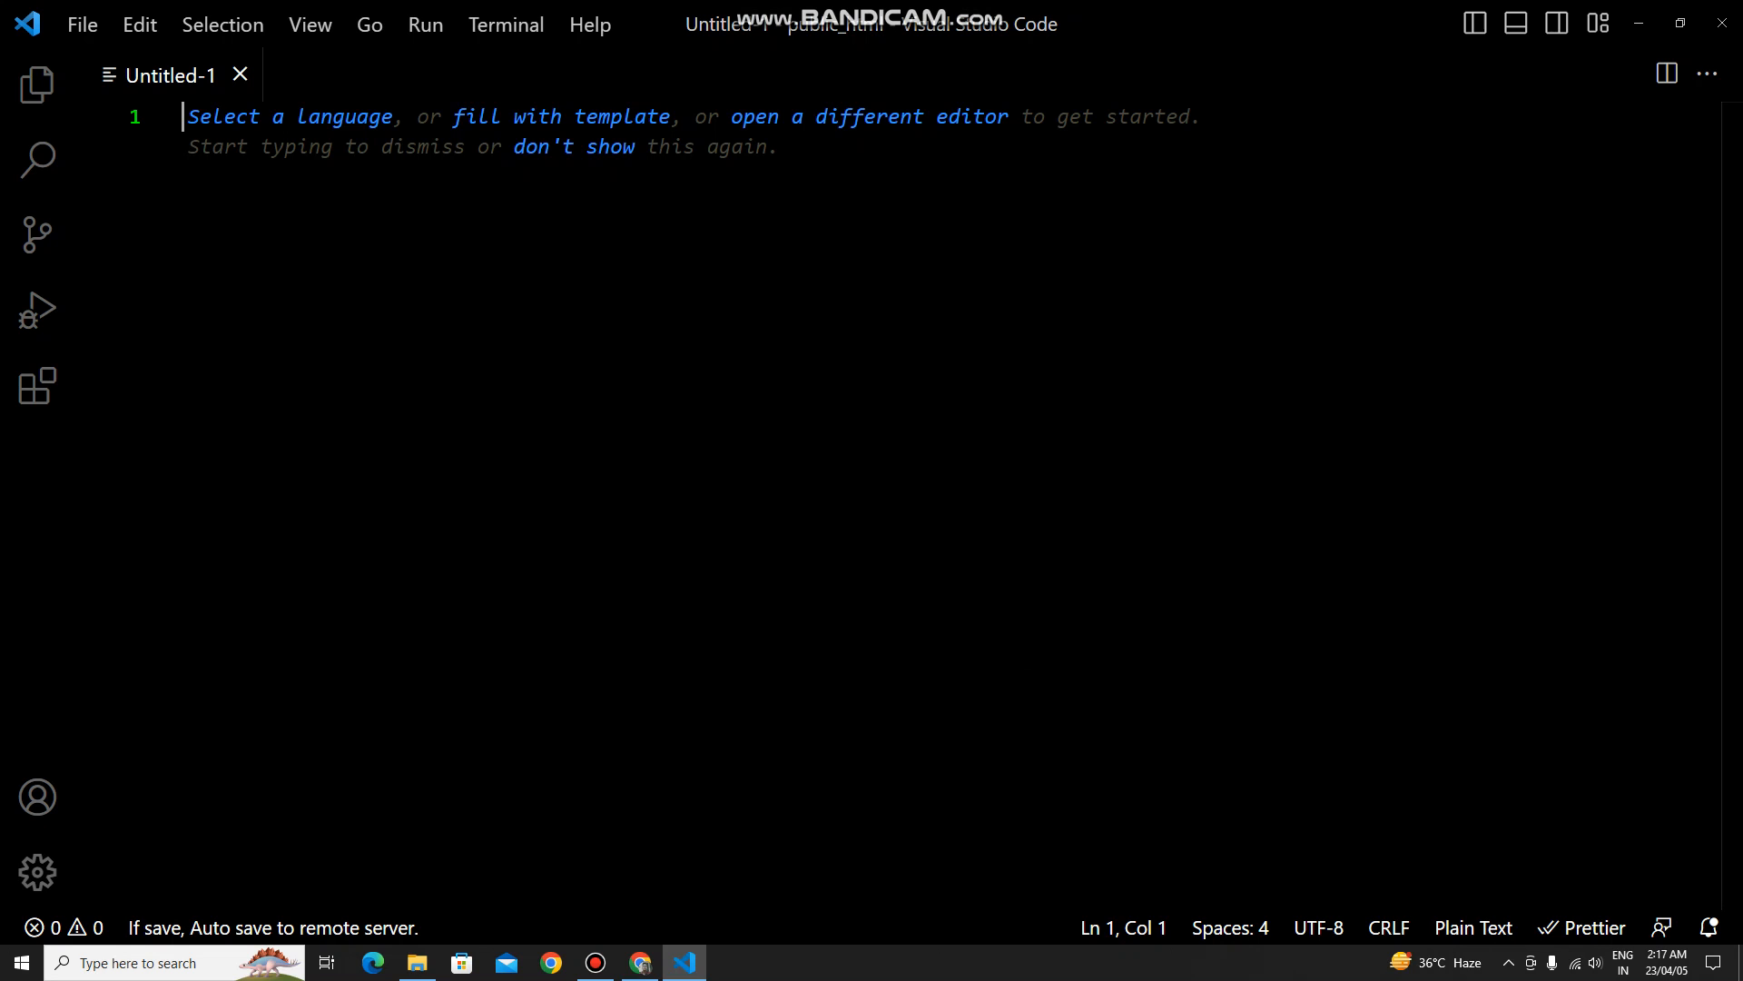
Try starting a new file and a new folder inside the exam folder, and close the empty untitled file.
left_click(49, 96)
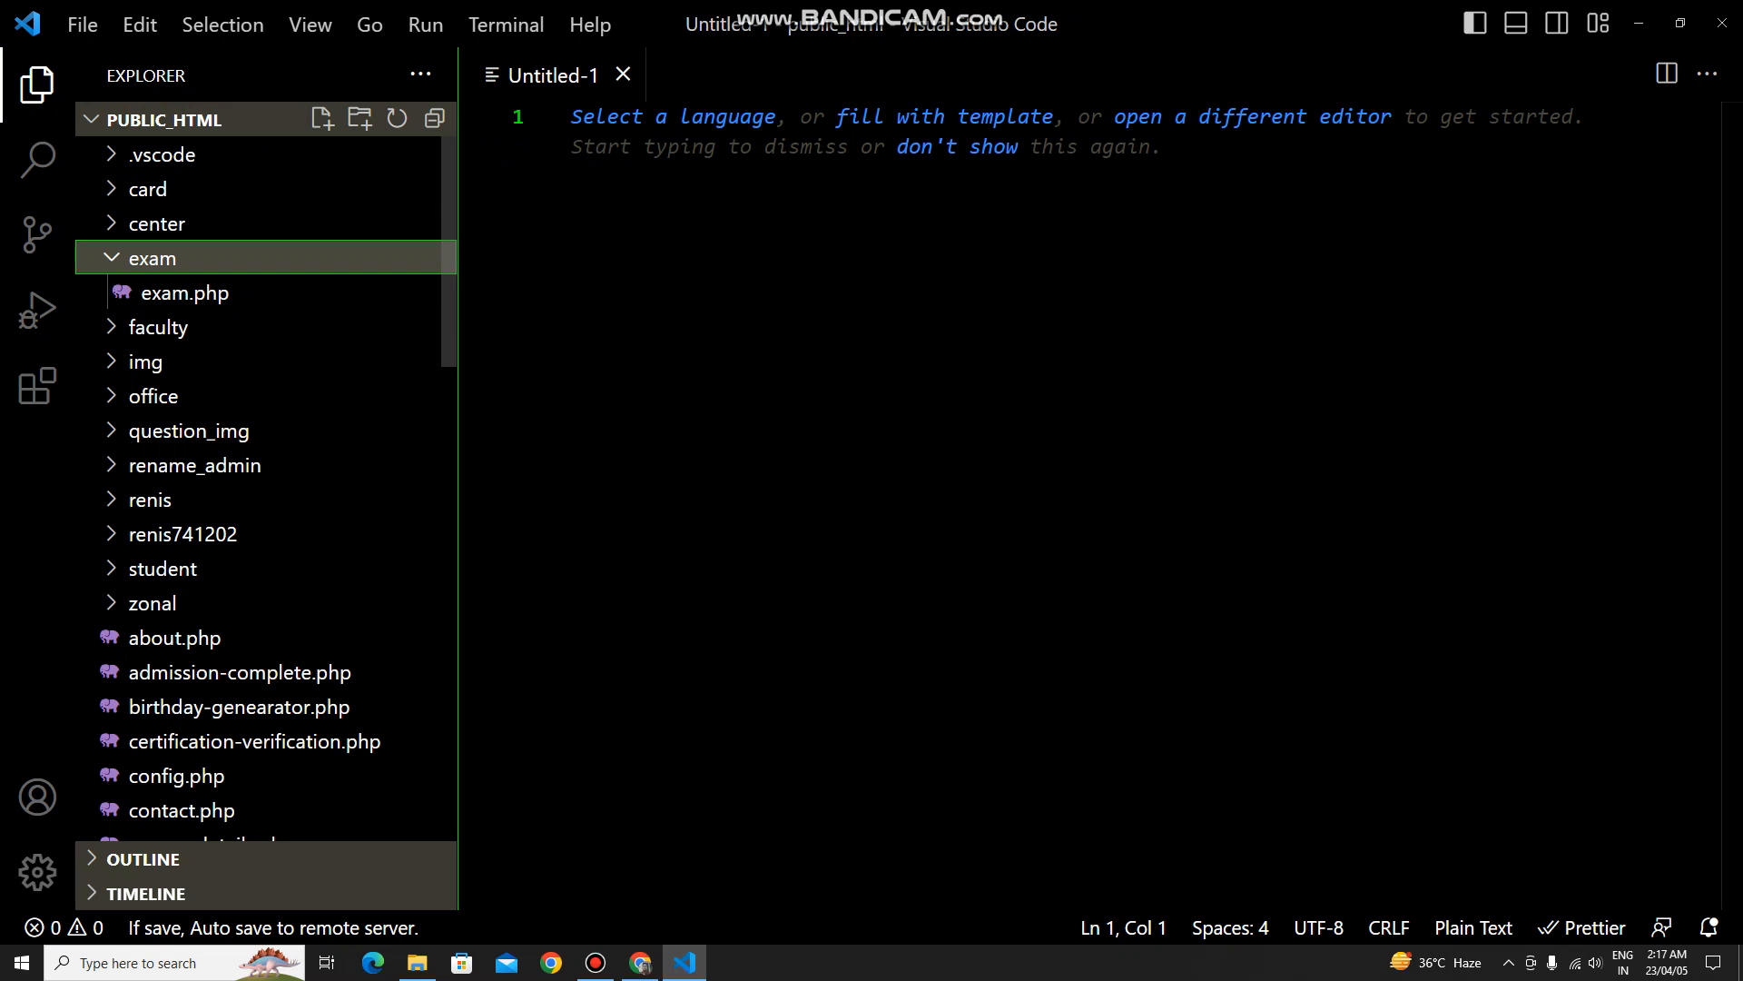
left_click(323, 118)
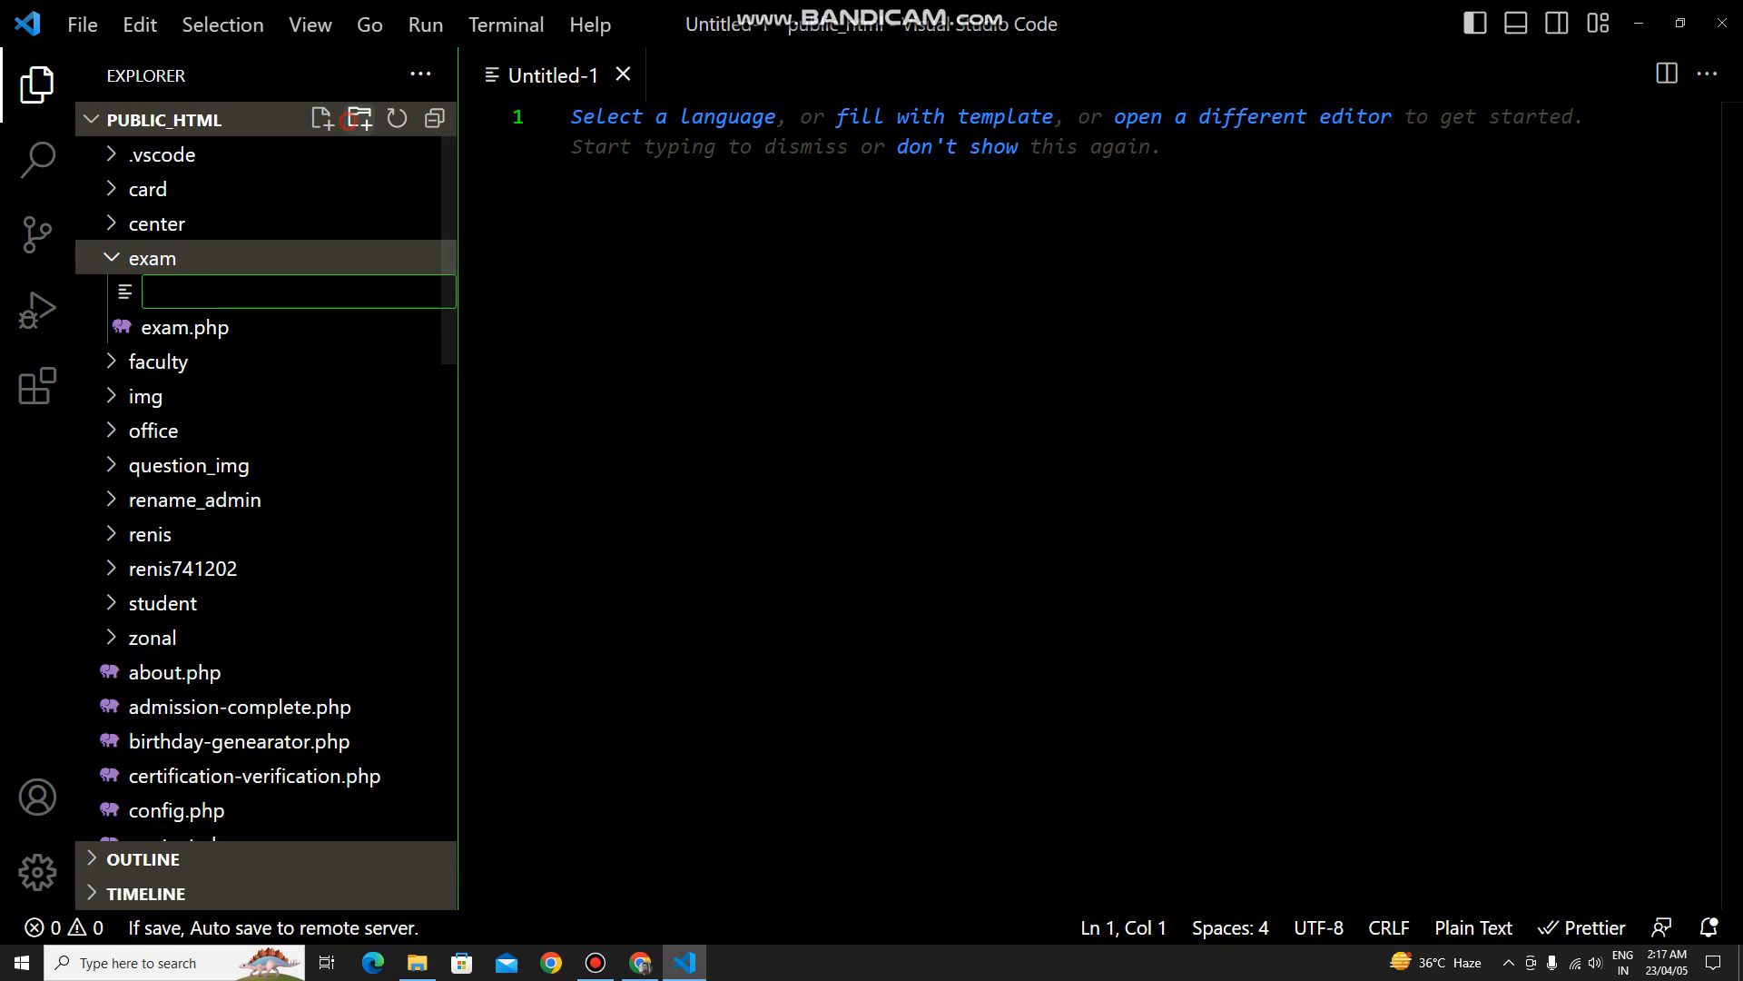
left_click(360, 118)
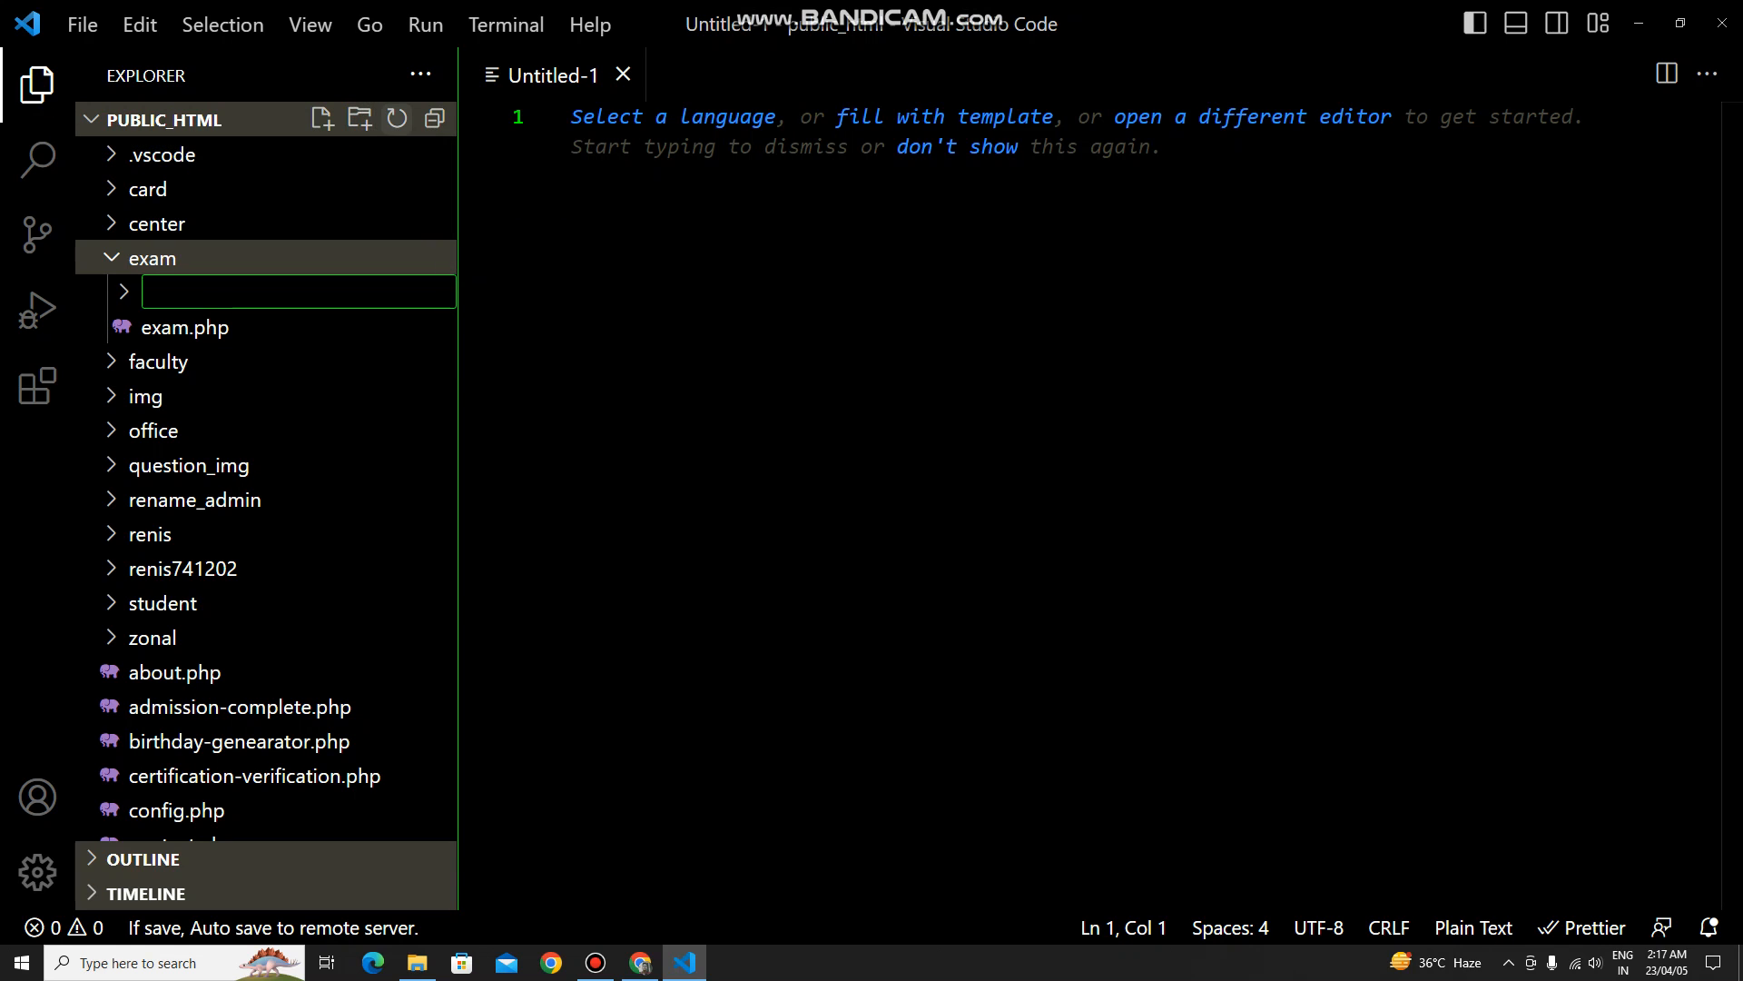
left_click(227, 118)
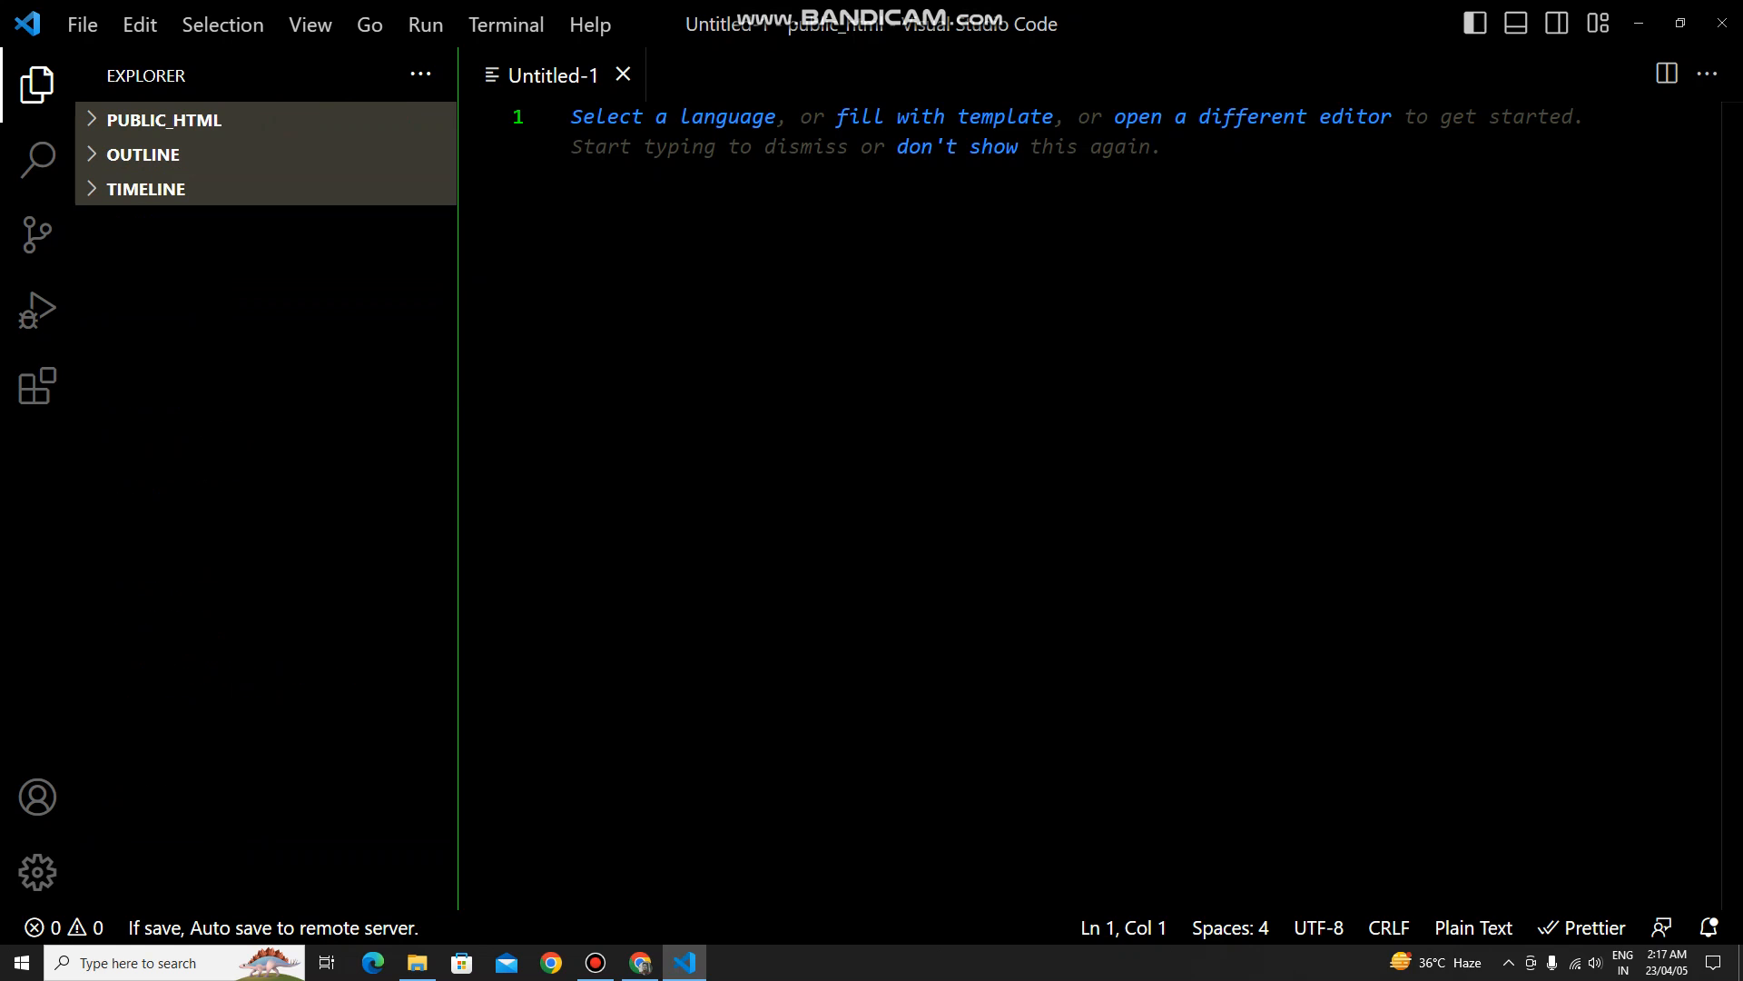
left_click(623, 75)
left_click(697, 270)
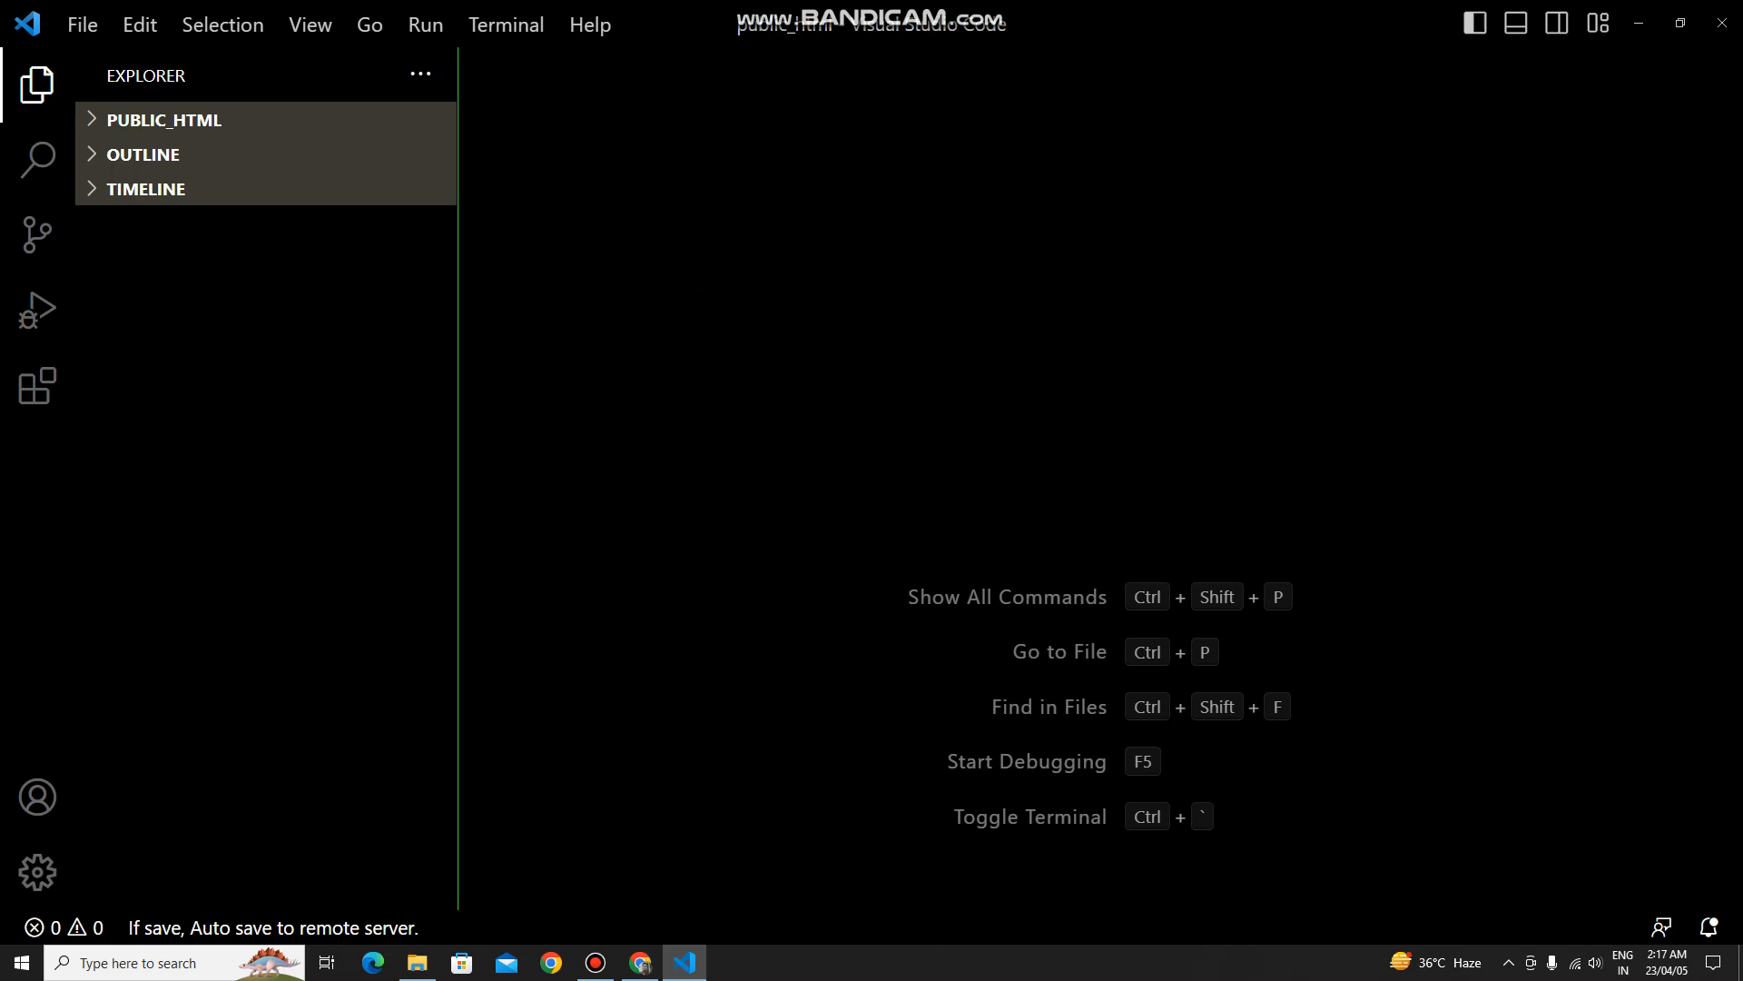
left_click(596, 963)
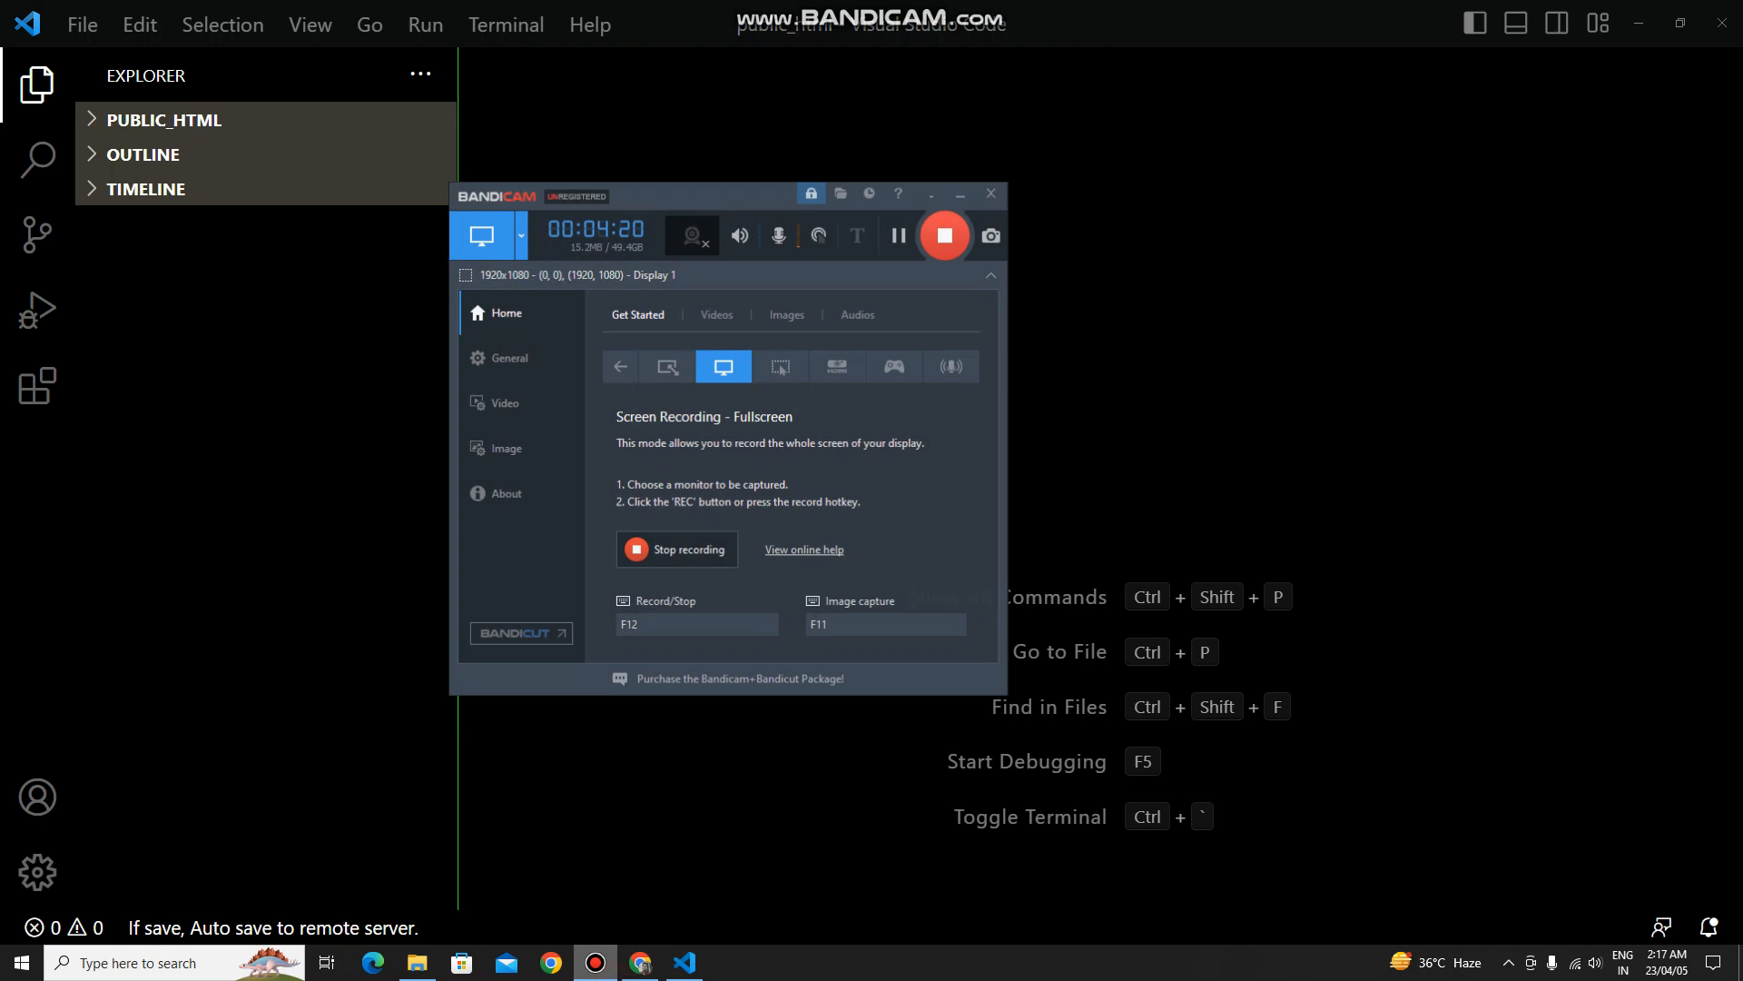